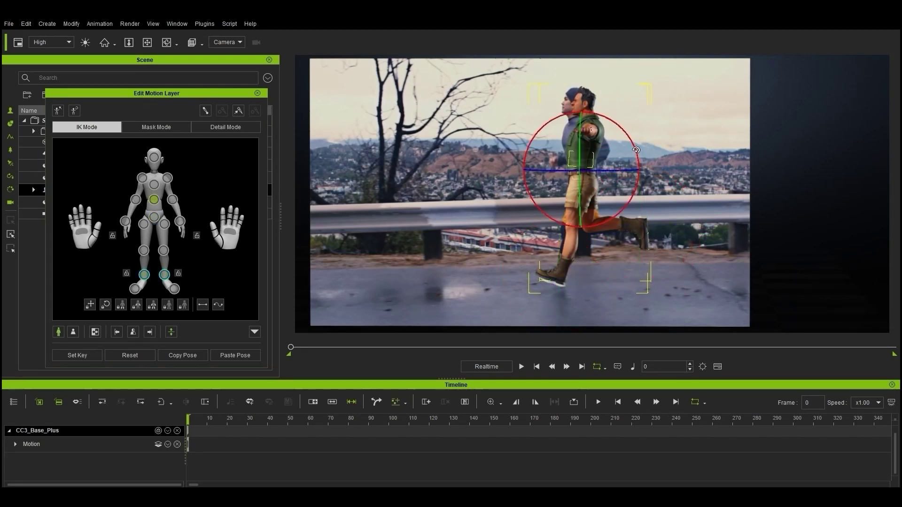
mouse_move(636, 150)
left_mouse_down()
mouse_move(624, 123)
mouse_move(620, 137)
mouse_move(644, 150)
left_mouse_up()
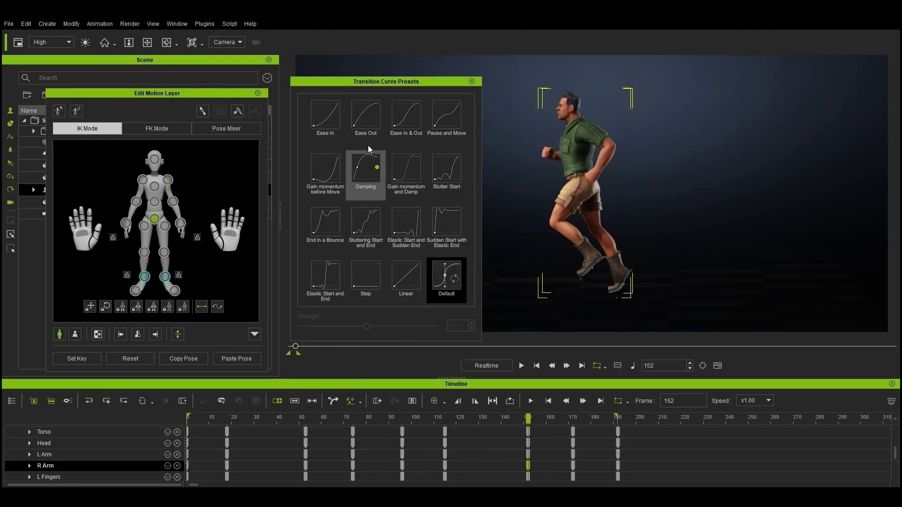
scroll(131, 457, "down", 1)
left_click(353, 465)
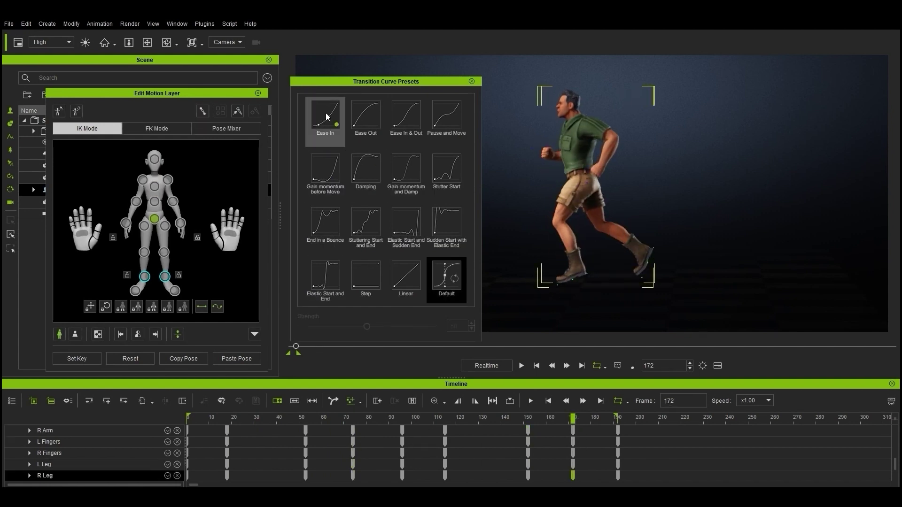
left_click(530, 401)
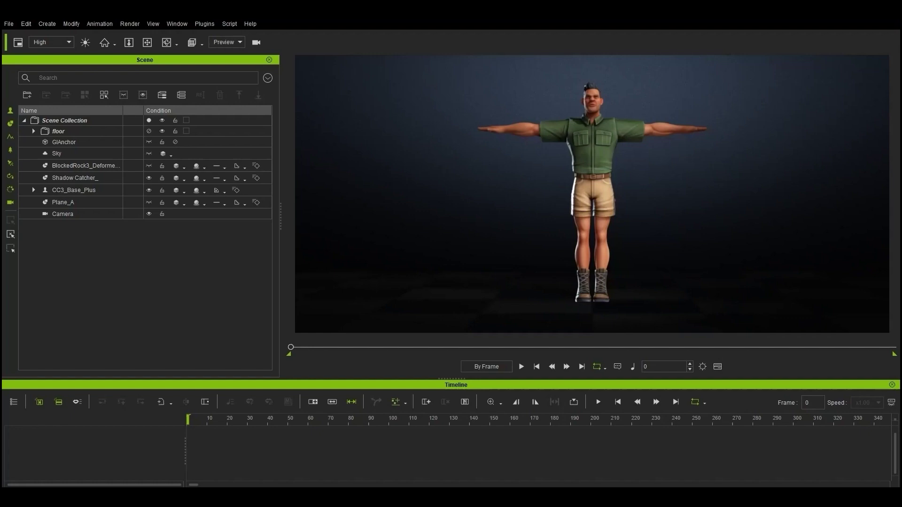
Step: Play the "man running in the rain" reference video through once and close the player
left_click_drag(0, 133, 514, 64)
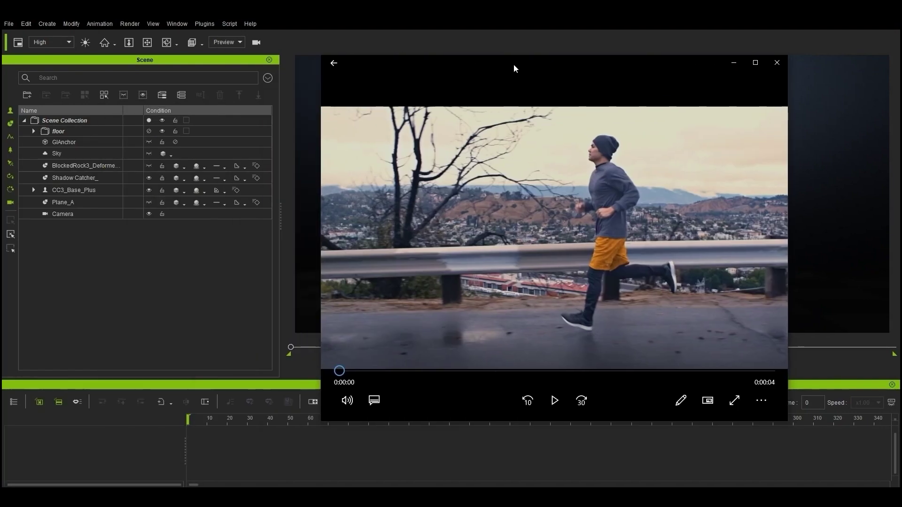
left_click(555, 400)
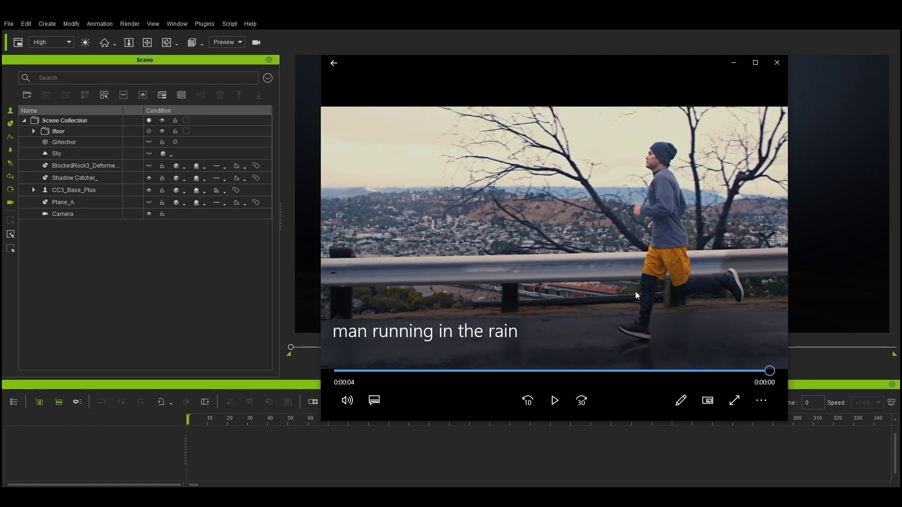
left_click(776, 63)
Step: Show Plane_A in the scene and apply the "man running in the rain" video to it
left_click(165, 203)
left_click(149, 202)
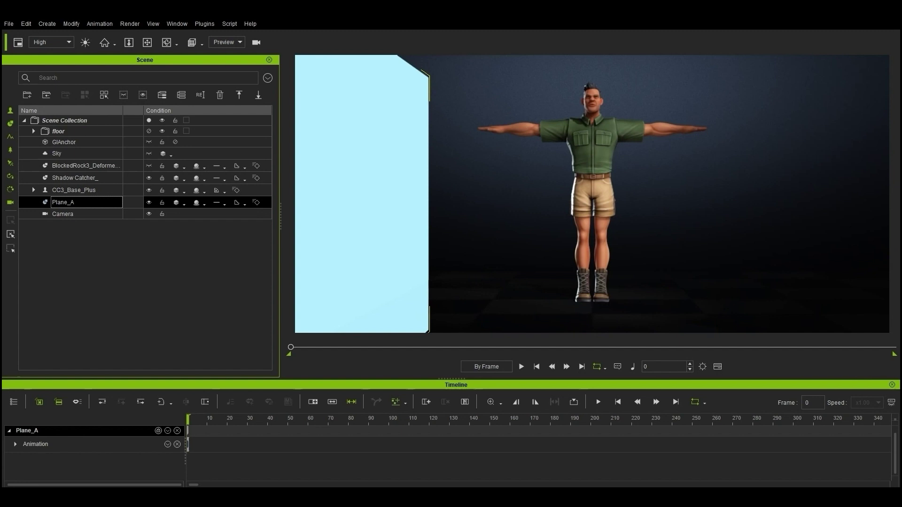
left_click_drag(48, 239, 366, 212)
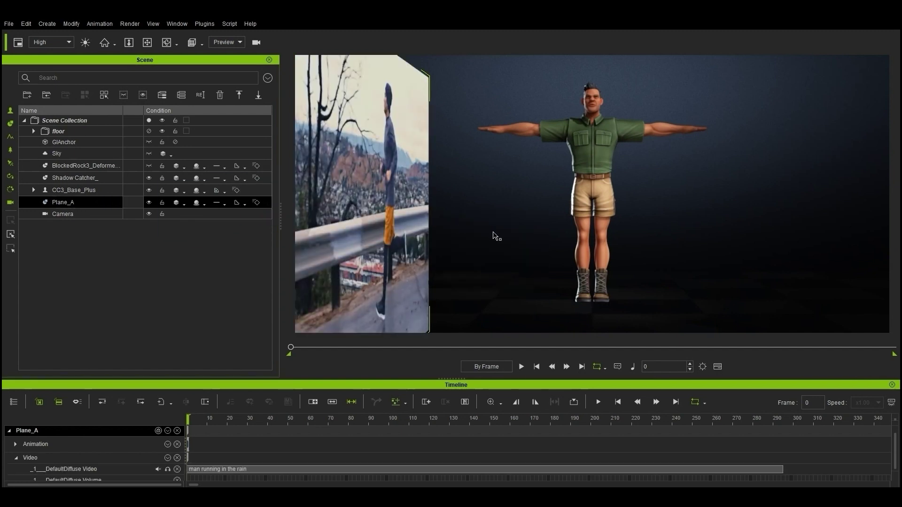
Step: Set playback to Realtime and preview the running video on the plane behind the character
scroll(500, 230, "down", 3)
right_click_drag(519, 239, 342, 242)
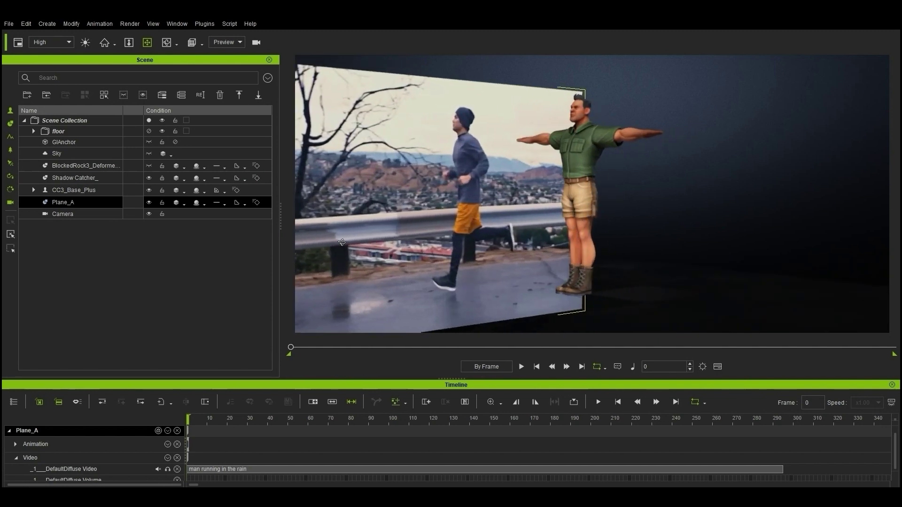
left_click(486, 366)
left_click(521, 366)
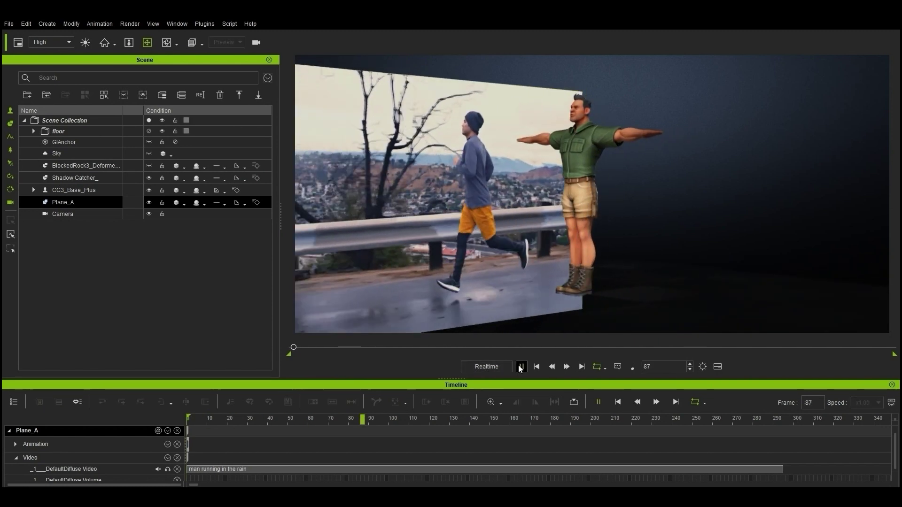
left_click(521, 366)
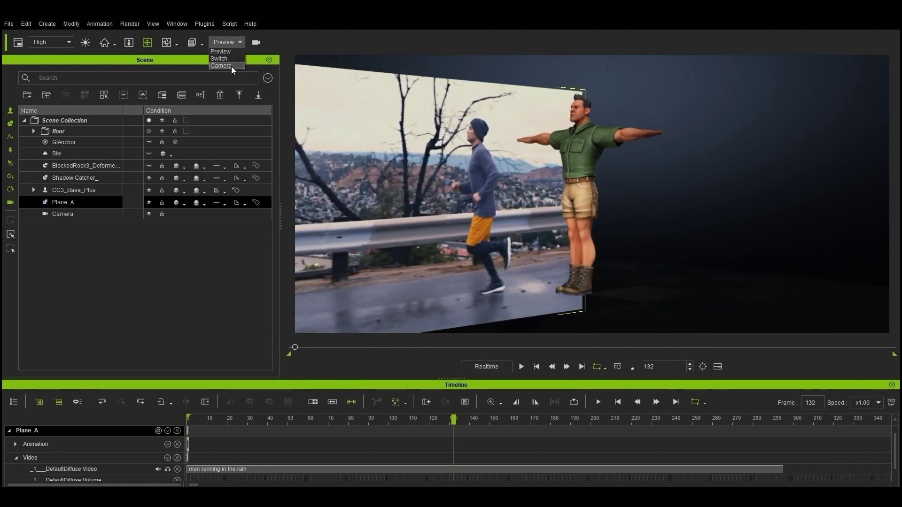
Step: View the scene through Camera at frame 0 and open Edit Motion Layer for the CC3_Base_Plus character
left_click(232, 66)
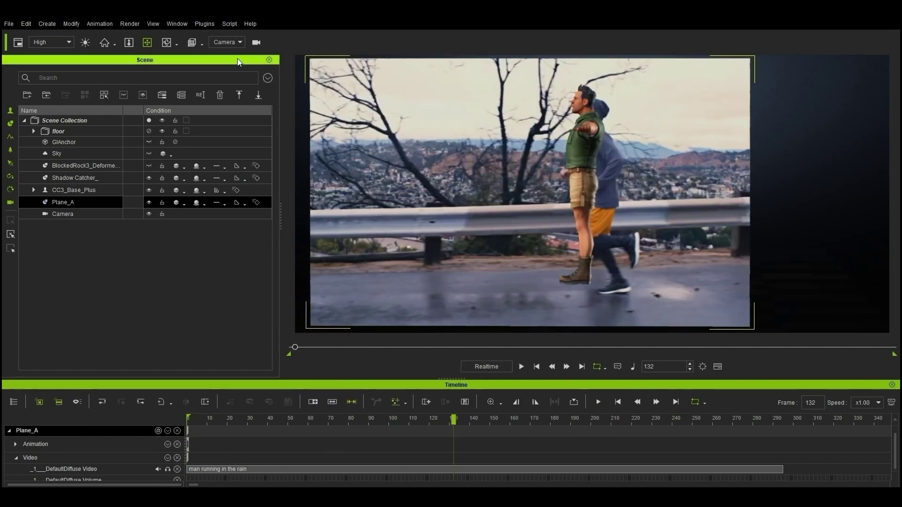
left_click(624, 403)
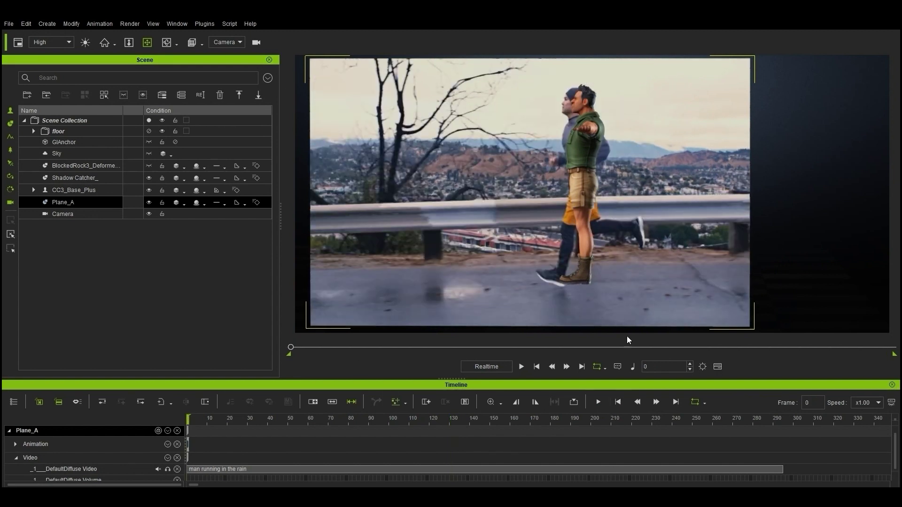
left_click(587, 118)
key("n")
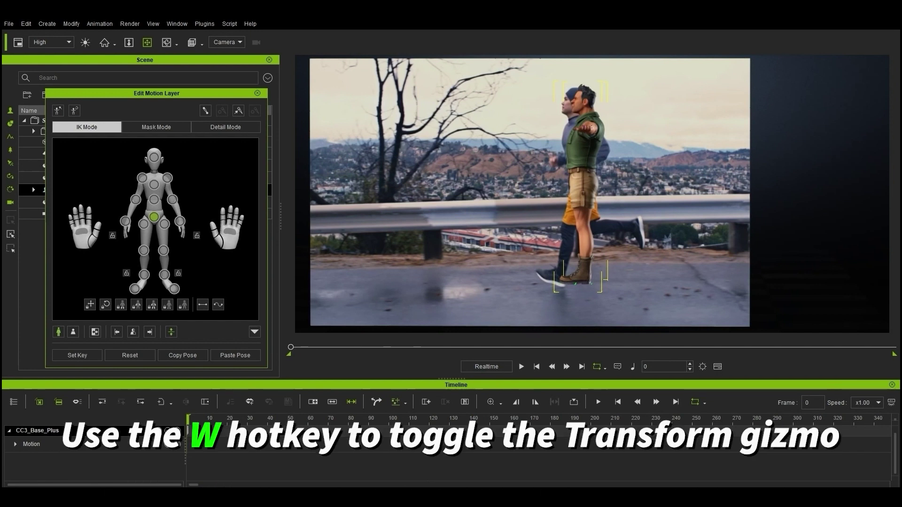
Step: Lower the character's hips slightly, then move and rotate the left foot to match the runner's front foot
key("w")
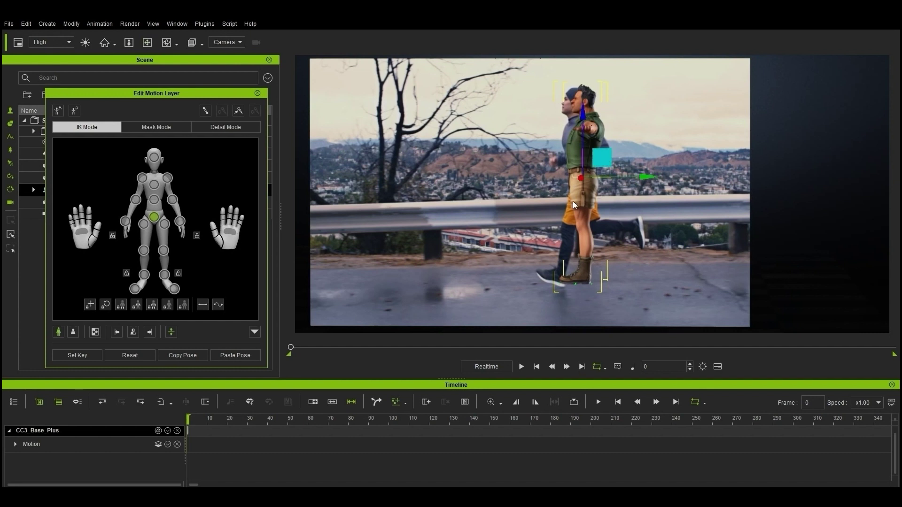
left_click_drag(607, 160, 607, 162)
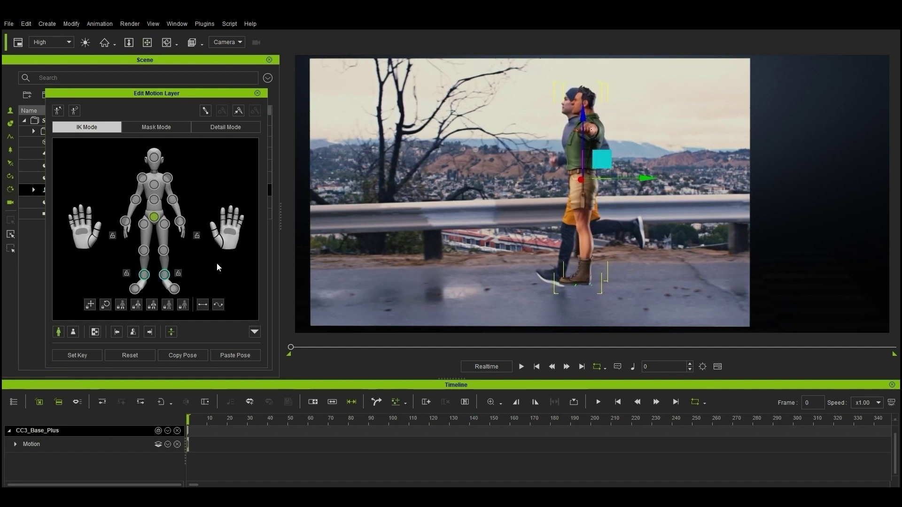
left_click(168, 276)
left_click(163, 274)
left_click_drag(600, 258, 586, 261)
key("e")
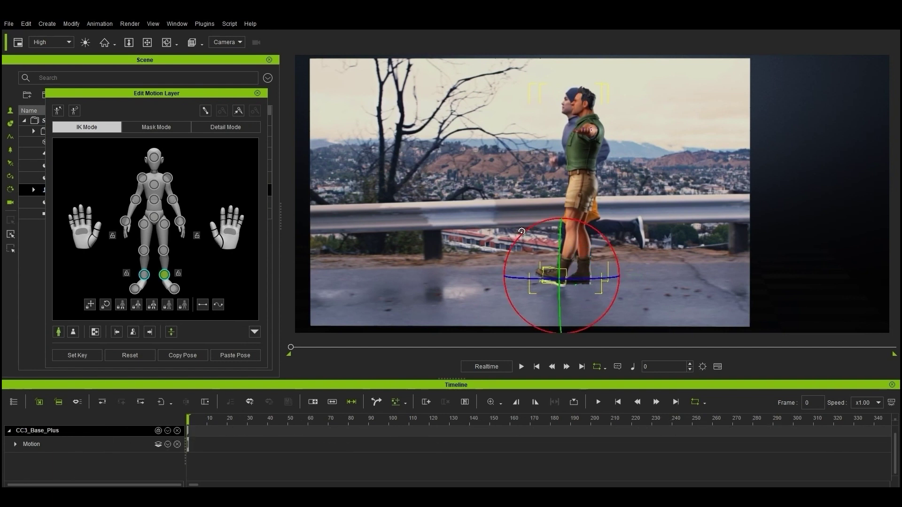
Step: Lift the right foot behind the character and rotate it to match the runner's trailing leg
left_click(144, 275)
key("w")
left_click_drag(610, 259, 687, 207)
key("e")
key("w")
key("e")
Step: Rotate the torso forward and adjust the head tilt to line up with the runner
left_click(154, 199)
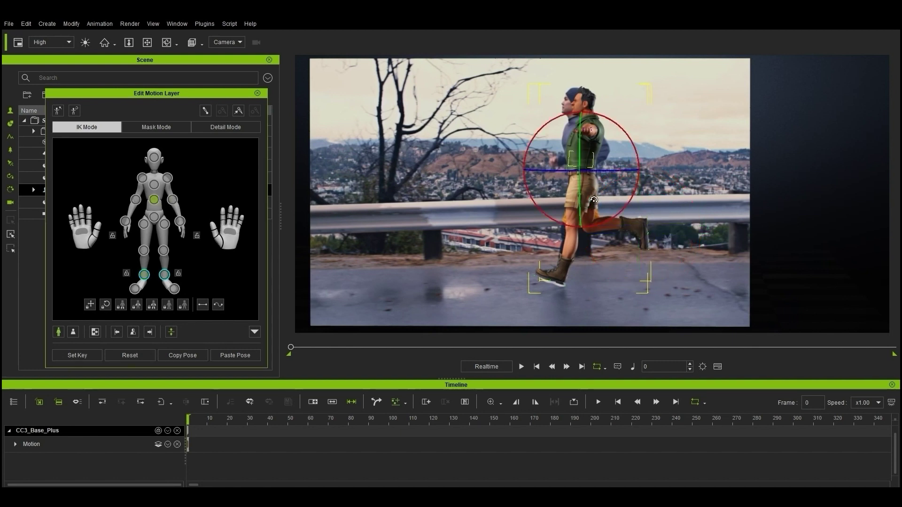
mouse_move(633, 152)
left_mouse_down()
mouse_move(630, 137)
mouse_move(632, 148)
left_mouse_up()
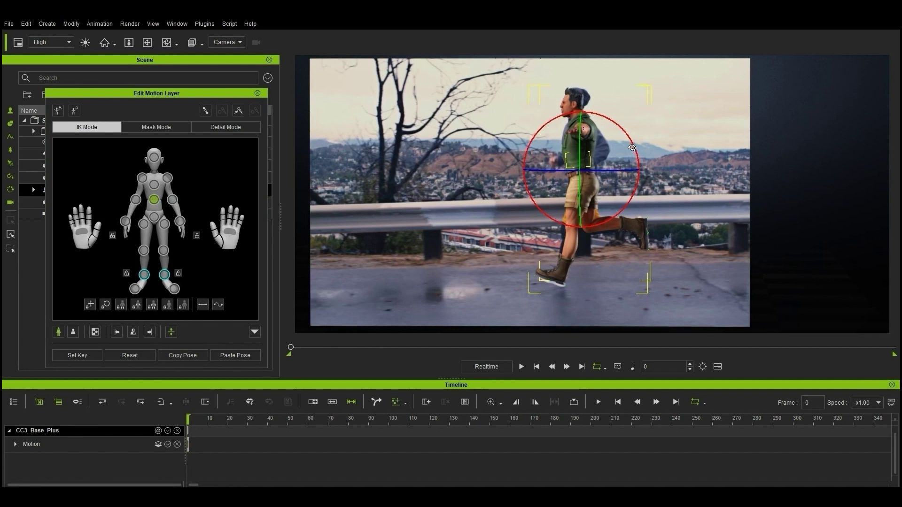
left_click(154, 157)
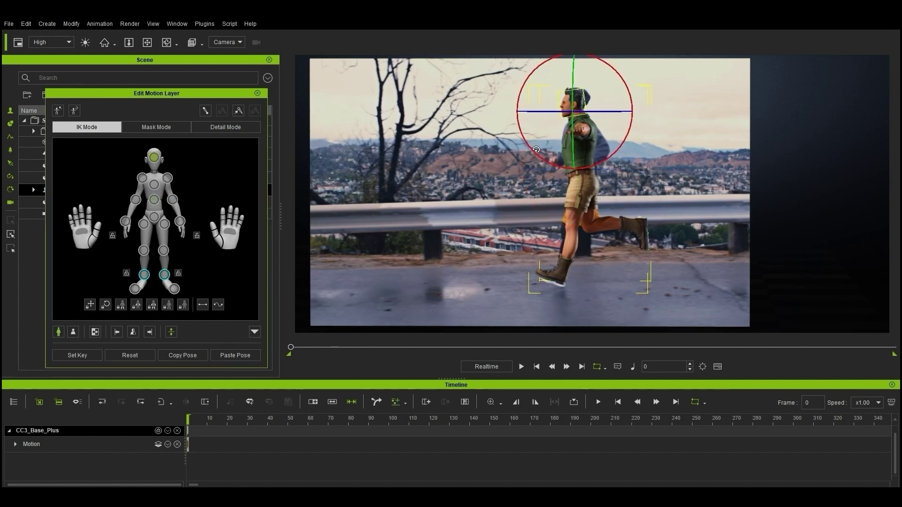
left_click_drag(536, 149, 517, 154)
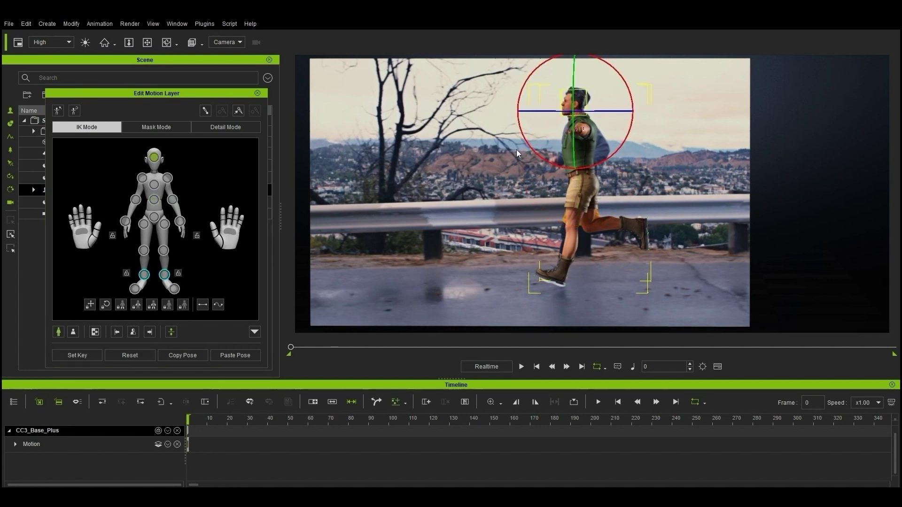
Step: Lower and bend the left arm so the hand sits beside the waist in a running pose
left_click(171, 179)
left_click_drag(578, 152, 554, 214)
left_click(613, 175)
left_click(573, 171)
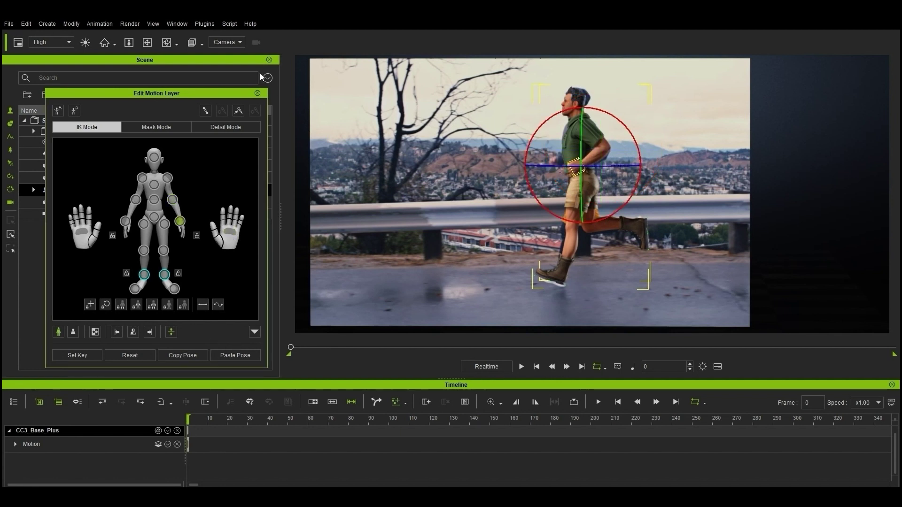
Step: Switch to the Preview view and bend the right arm so the hand sits in front of the torso
left_click(241, 43)
left_click(233, 49)
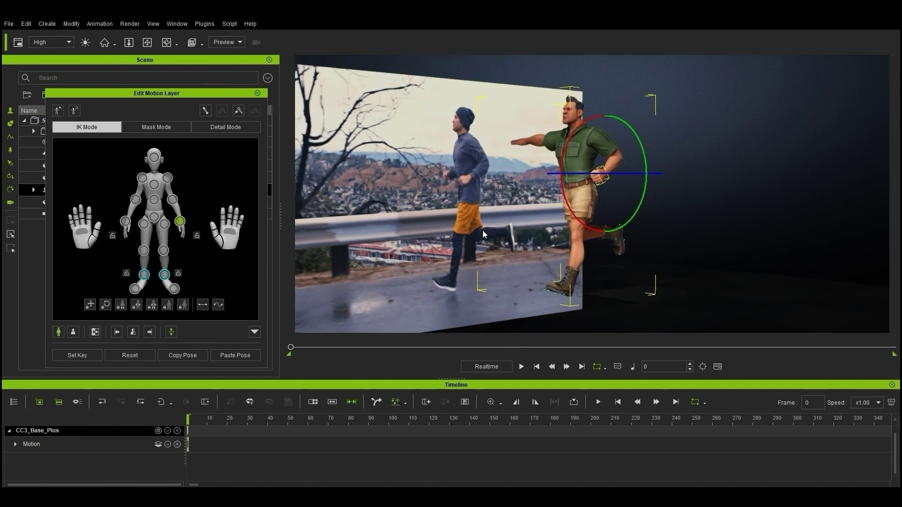
right_click_drag(483, 231, 353, 264, "alt")
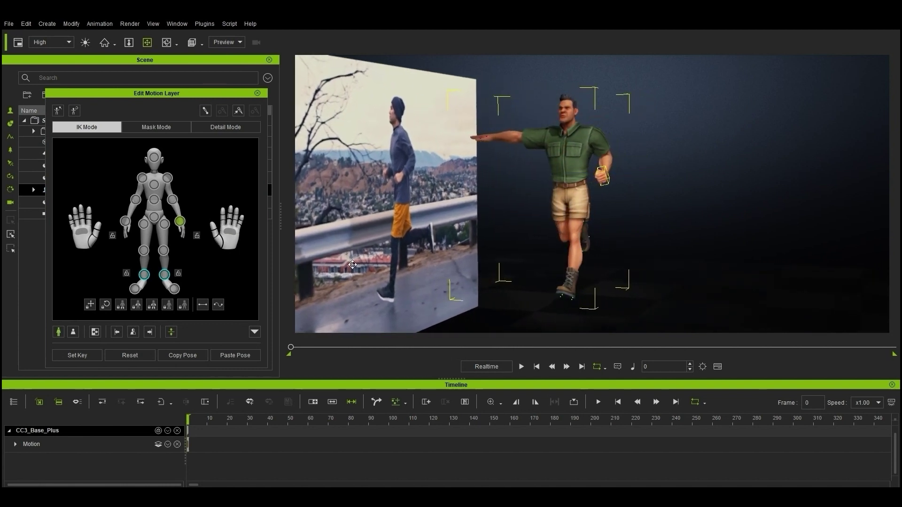
left_click(142, 178)
key("e")
left_click_drag(603, 133, 512, 116)
left_click(536, 164)
left_click(513, 156)
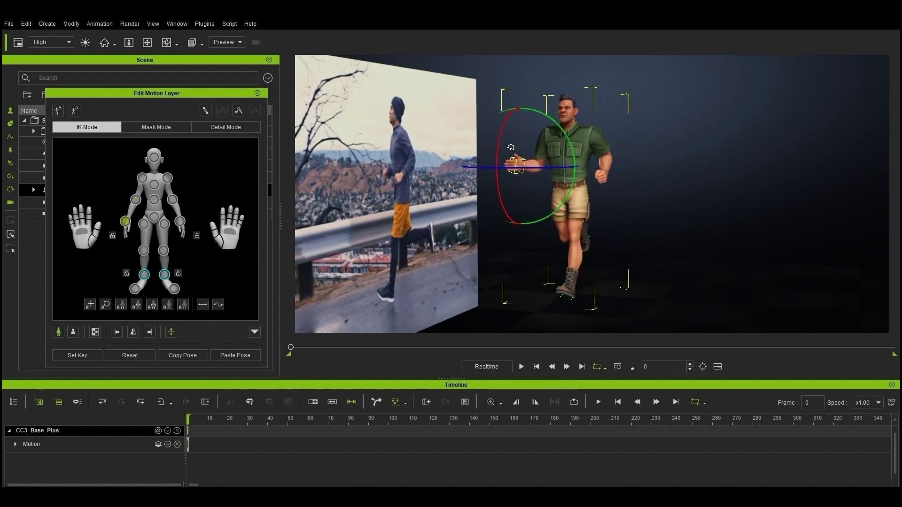
Step: Return to the Camera view and lower the right arm to match the runner's pose at frame 0
left_click(79, 358)
left_click(227, 42)
left_click(225, 64)
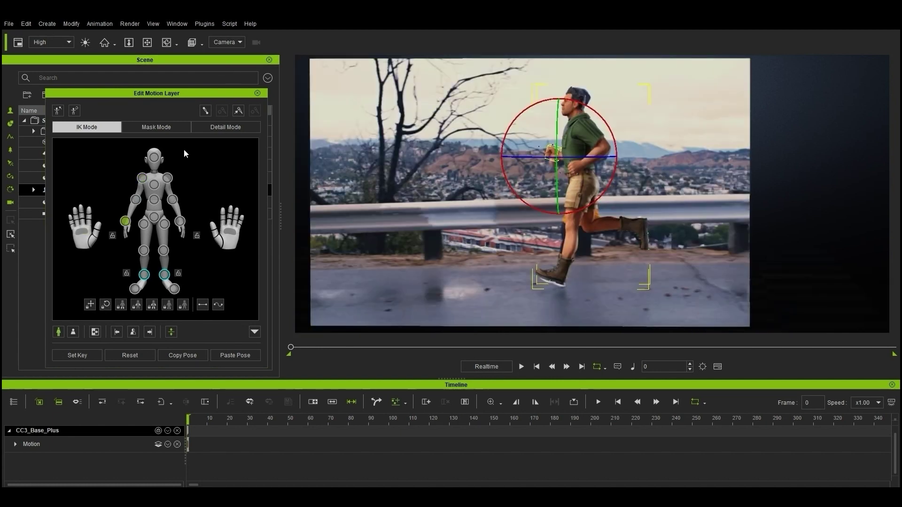
left_click(142, 178)
left_click(125, 221)
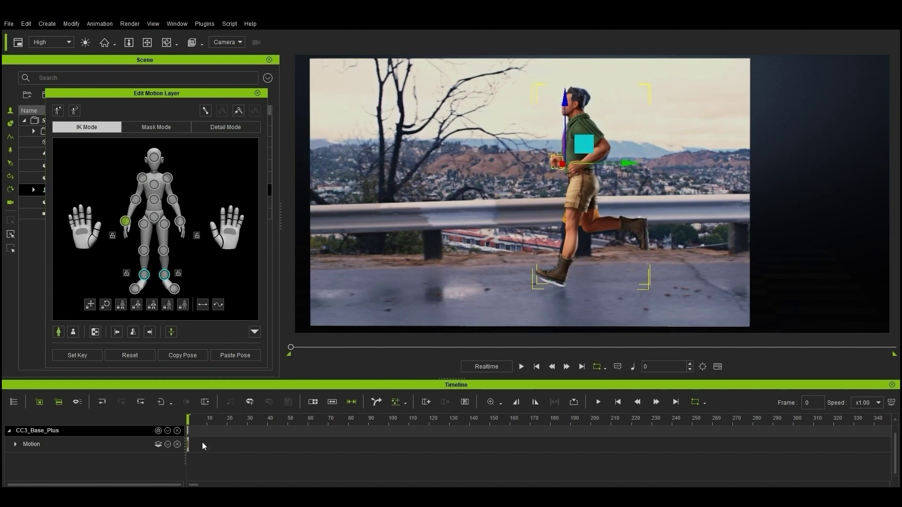
Step: Extend the character's motion clip to frame 347 and expand its Motion tracks
left_click_drag(188, 445, 889, 445)
left_click(15, 445)
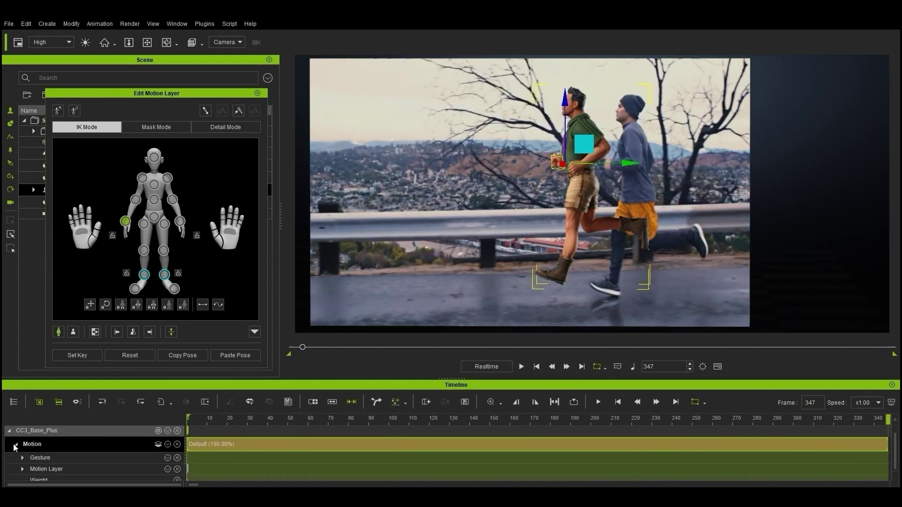
left_click(205, 461)
Step: At frame 18, plant the left foot flat under the body and shift the hips to match the runner
left_click_drag(205, 419, 222, 420)
left_click(559, 280)
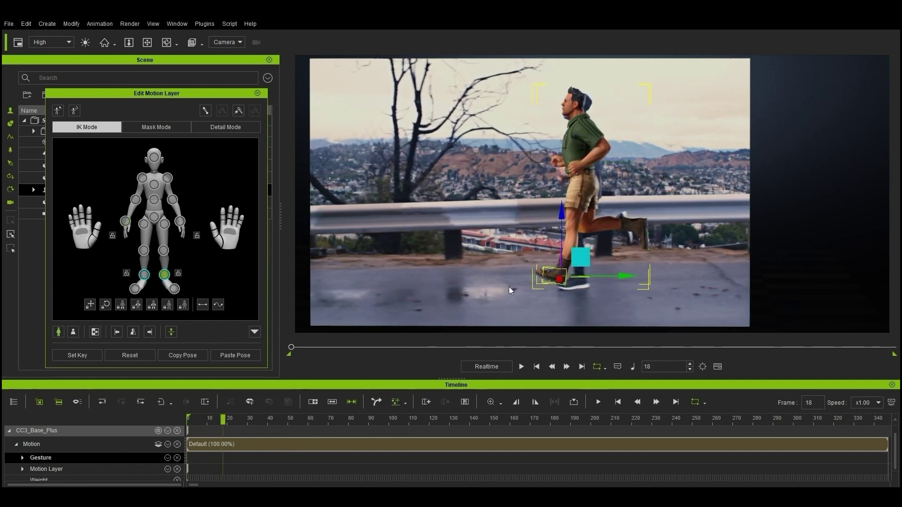
left_click_drag(588, 260, 592, 258)
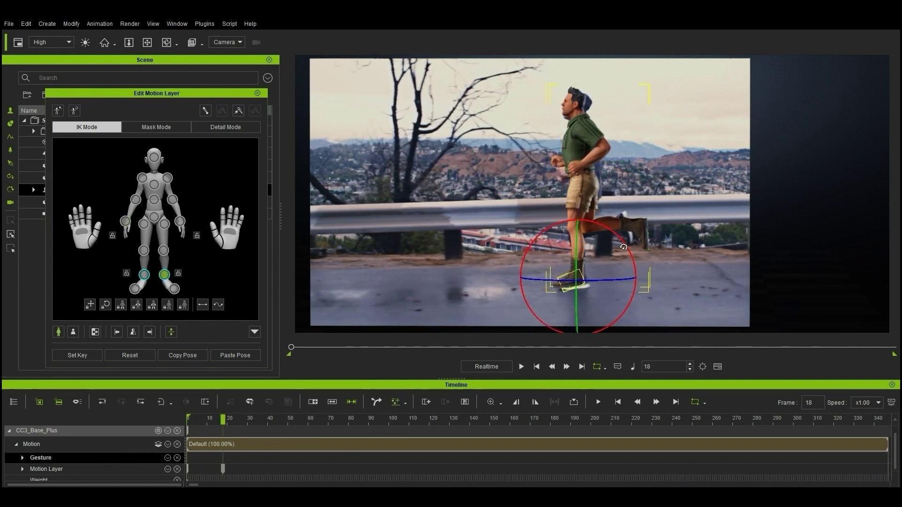
left_click(154, 217)
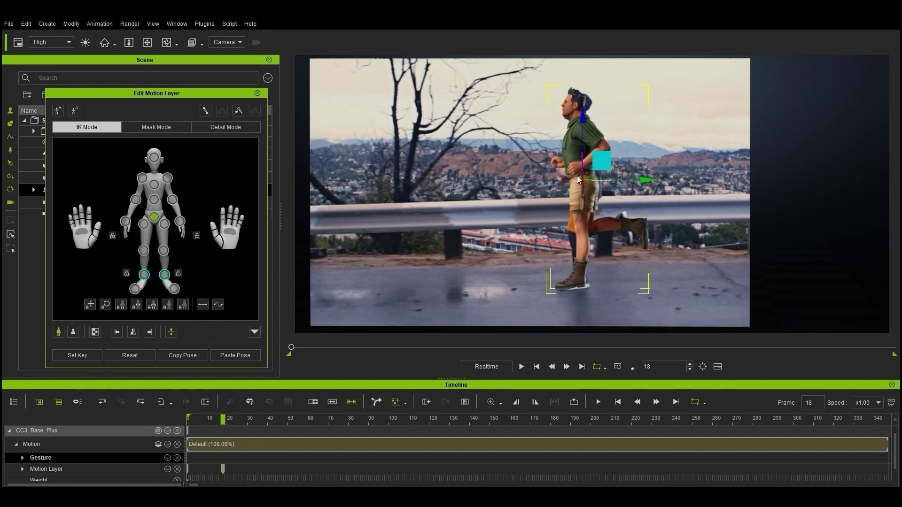
left_click_drag(607, 167, 609, 166)
Step: Move and rotate the raised right foot to match the runner at frame 18, then realign the hips
left_click(142, 278)
left_click_drag(660, 202, 648, 196)
key("e")
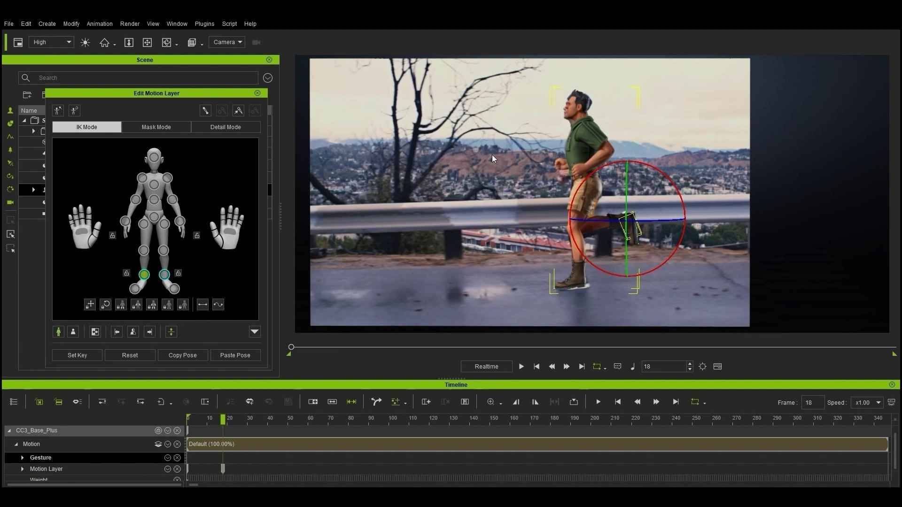
left_click(154, 217)
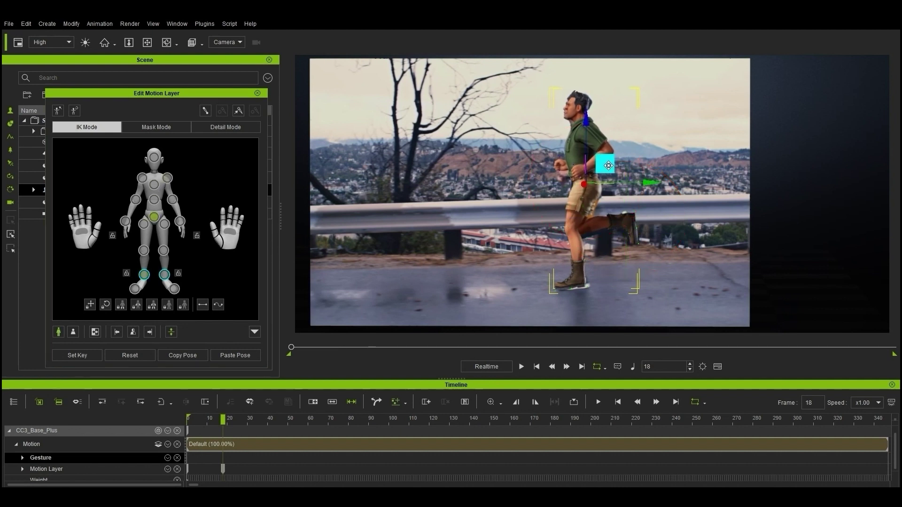
Step: Rotate both shoulders at frame 18 so the left arm swings forward and the right arm swings back
left_click(167, 178)
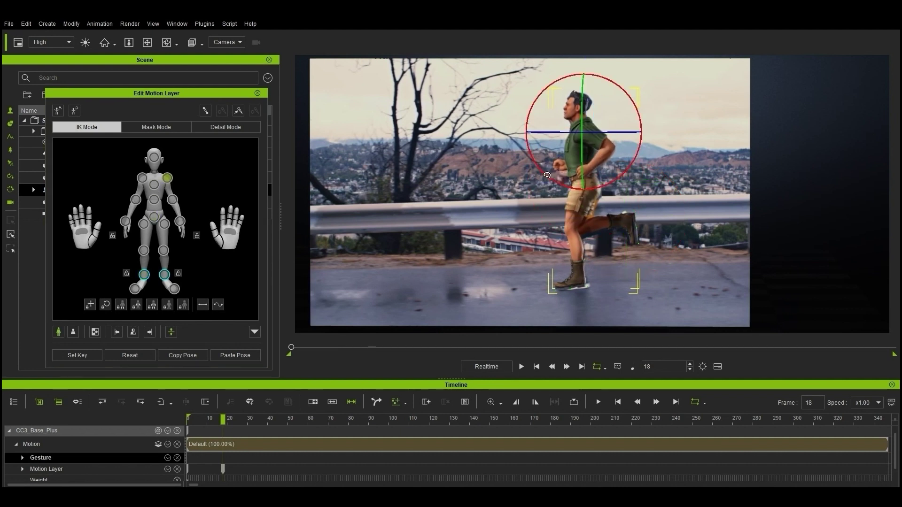
left_click_drag(541, 174, 534, 175)
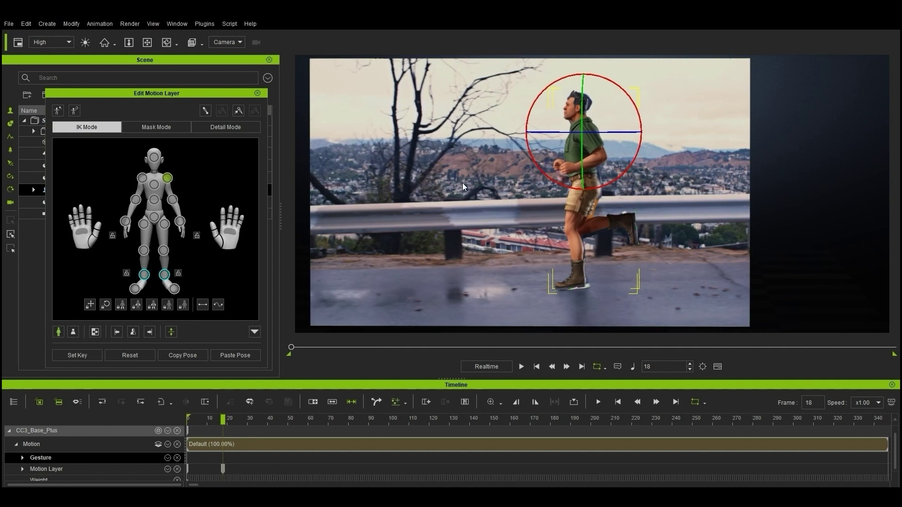
left_click(142, 178)
left_click_drag(541, 174, 547, 177)
key("w")
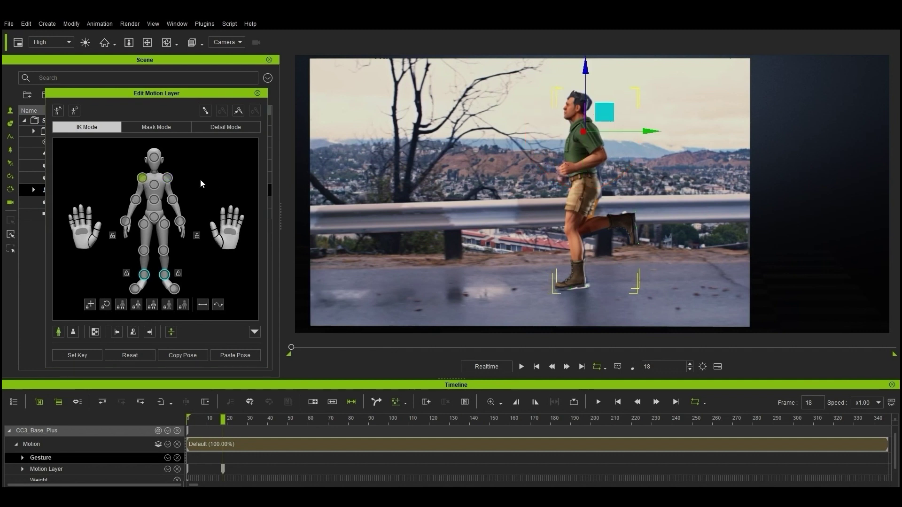
Step: Reposition the right hand at frame 18 to match the runner's arm
left_click(125, 222)
left_click_drag(597, 152, 591, 158)
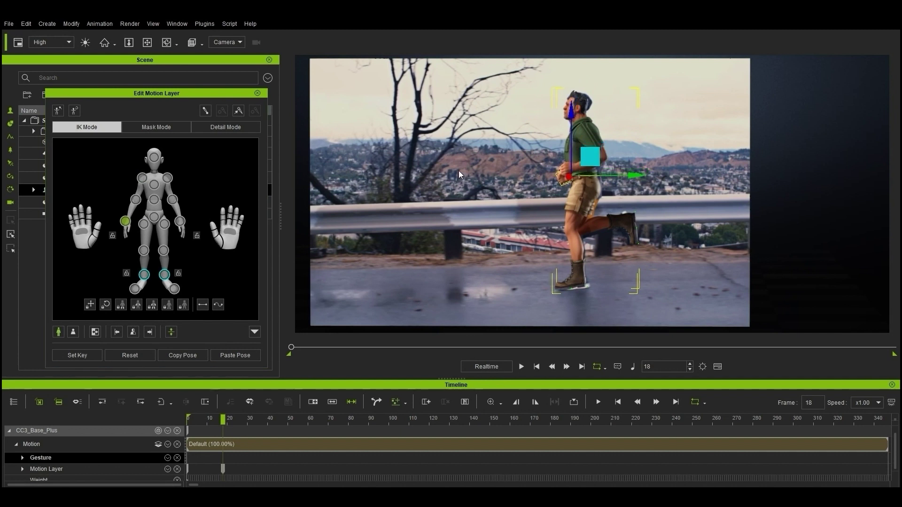
Step: At frame 53, shift the hips forward and place the left foot behind the body, rotated onto its toes like the runner's
left_click_drag(257, 422, 294, 427)
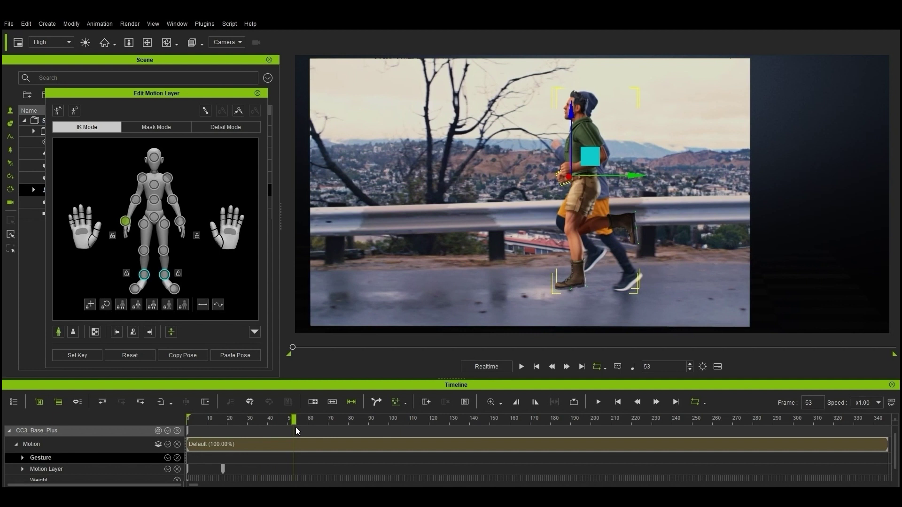
left_click(154, 217)
left_click_drag(608, 164, 617, 164)
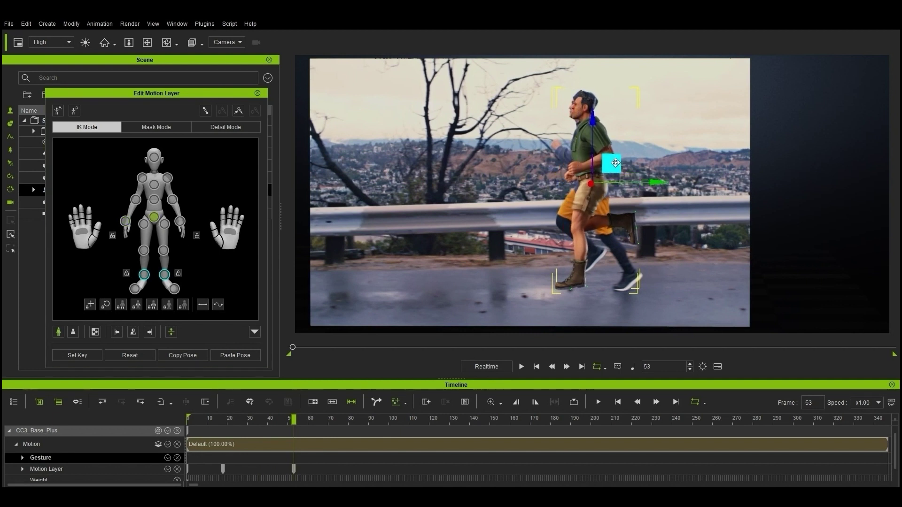
left_click(164, 275)
left_click_drag(601, 262, 649, 255)
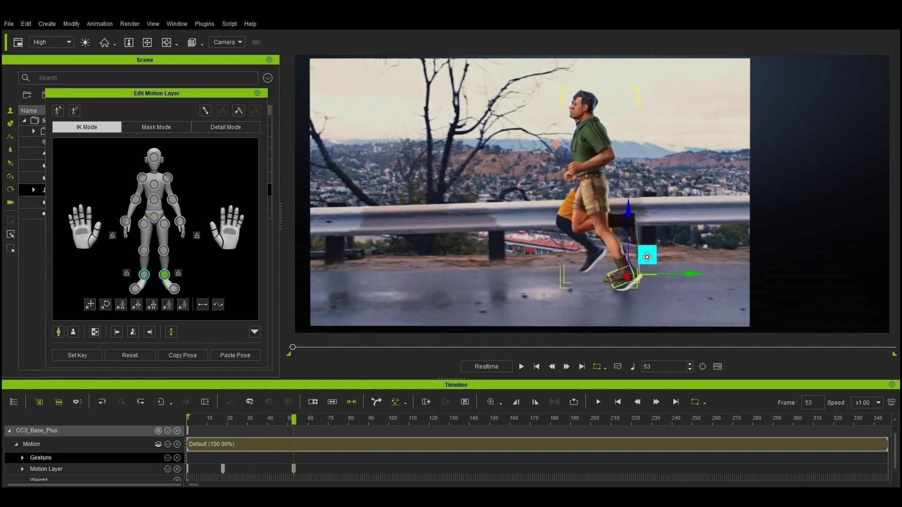
left_click(173, 288)
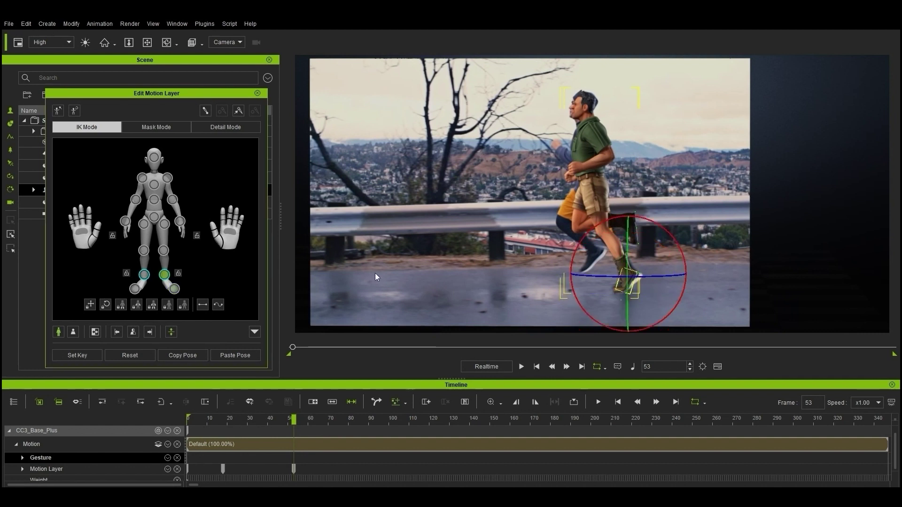
Step: Bring the raised right foot down and forward at frame 53 and rotate it to match the runner
left_click(633, 231)
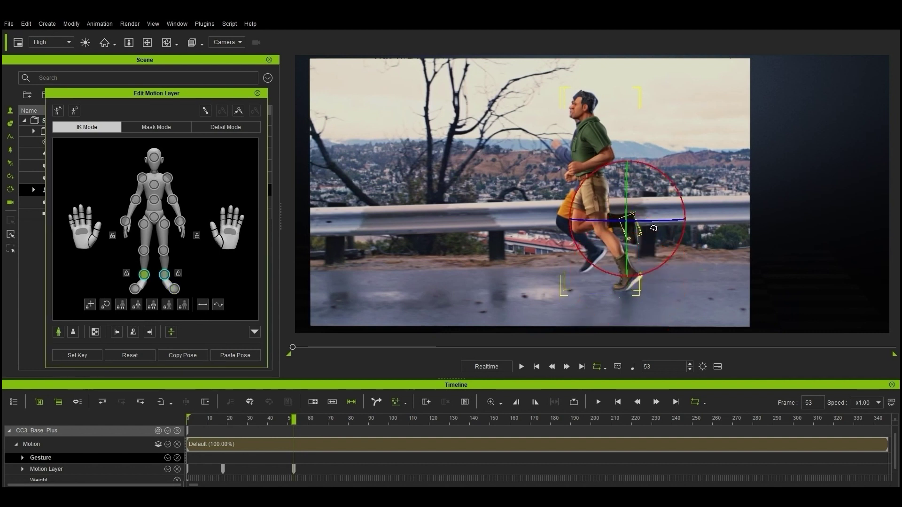
key("w")
left_click_drag(647, 200, 656, 254)
key("e")
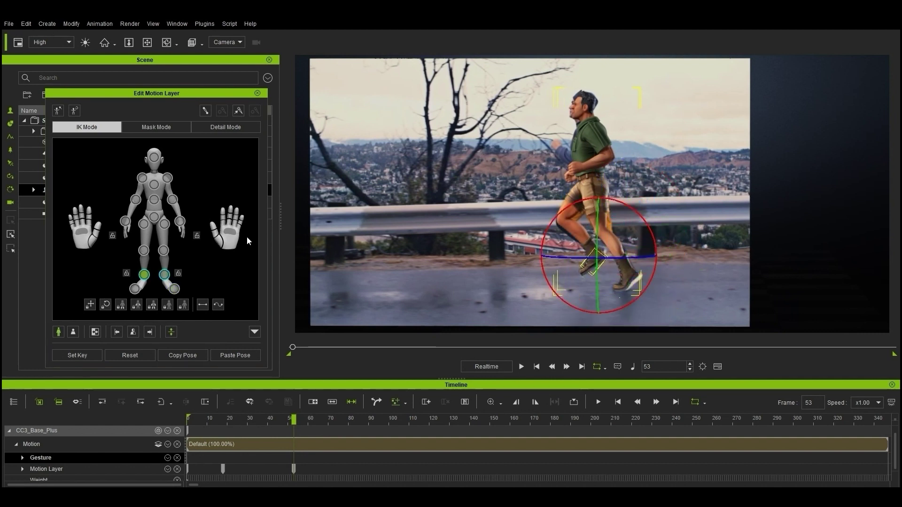
Step: Rotate both shoulders at frame 53 to match the runner's arm swing
left_click(168, 178)
mouse_move(554, 172)
left_mouse_down()
mouse_move(537, 127)
mouse_move(560, 176)
left_mouse_up()
left_click(142, 178)
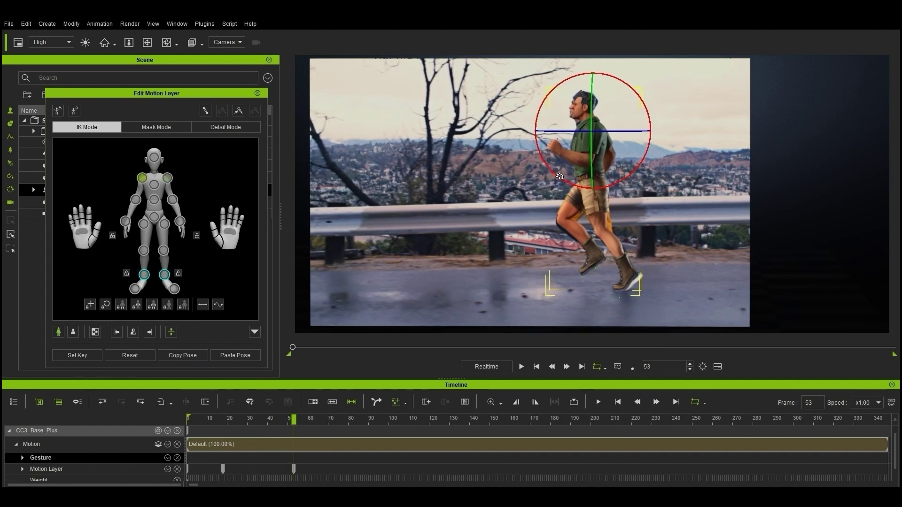
Step: Adjust the waist rotation at frame 53, using the Preview camera orbited to see the character from the front
left_click(157, 202)
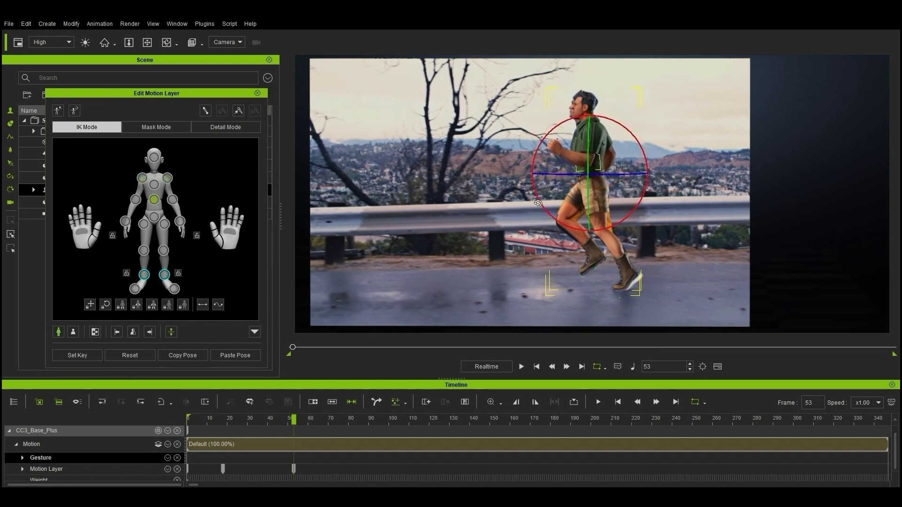
left_click(240, 41)
left_click(226, 53)
left_click_drag(555, 217, 427, 278)
left_click_drag(576, 185, 554, 186)
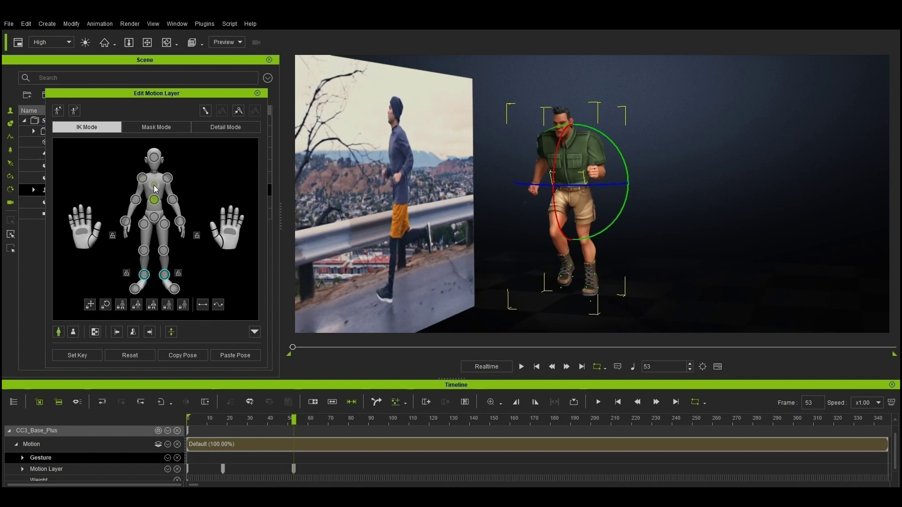
Step: Twist the chest and hips at frame 53 to follow the arm swing, then adjust the left shoulder
left_click(154, 184)
left_click(154, 217)
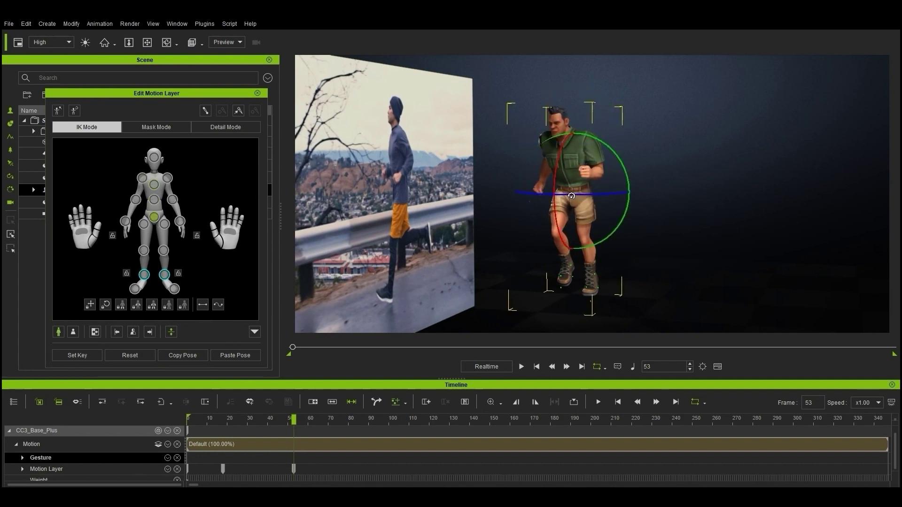
left_click(154, 185)
left_click_drag(580, 143, 563, 143)
left_click(168, 179)
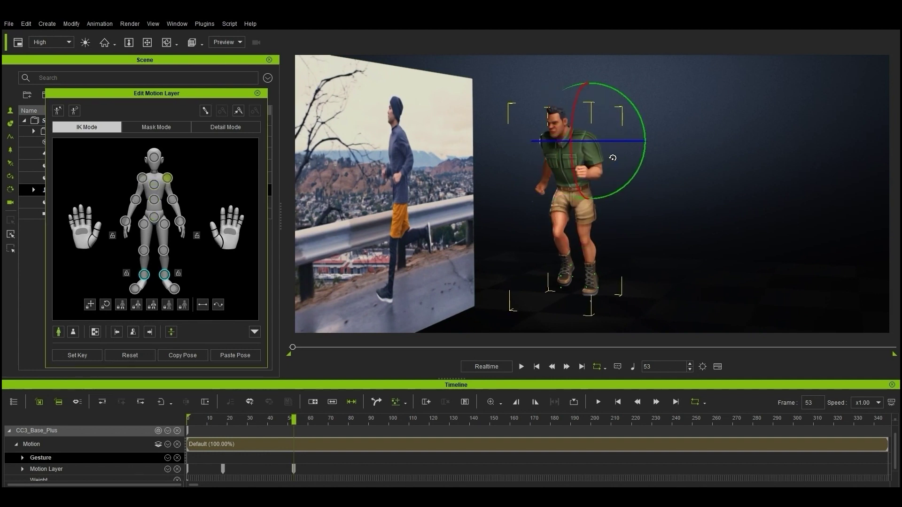
Step: Back in the Camera view, refine the rotation of the chest, left elbow, right shoulder and head at frame 53
left_click(294, 469)
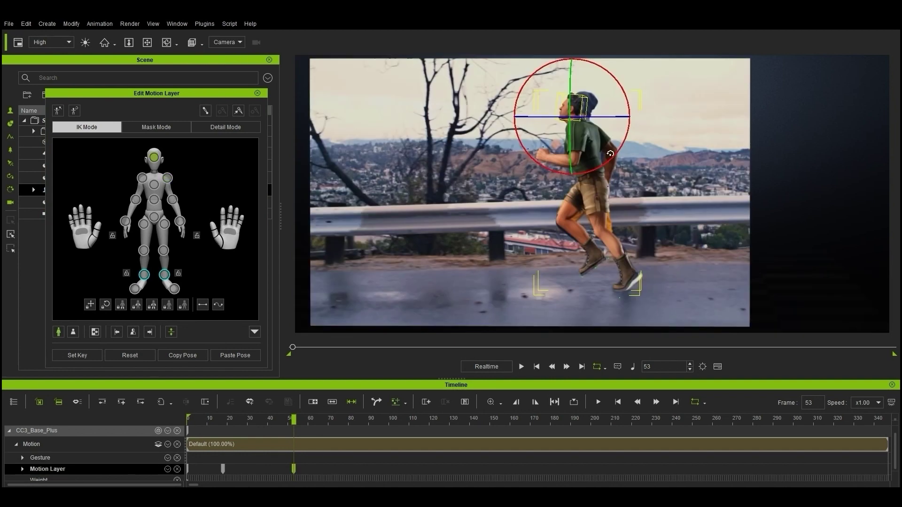
left_click(154, 184)
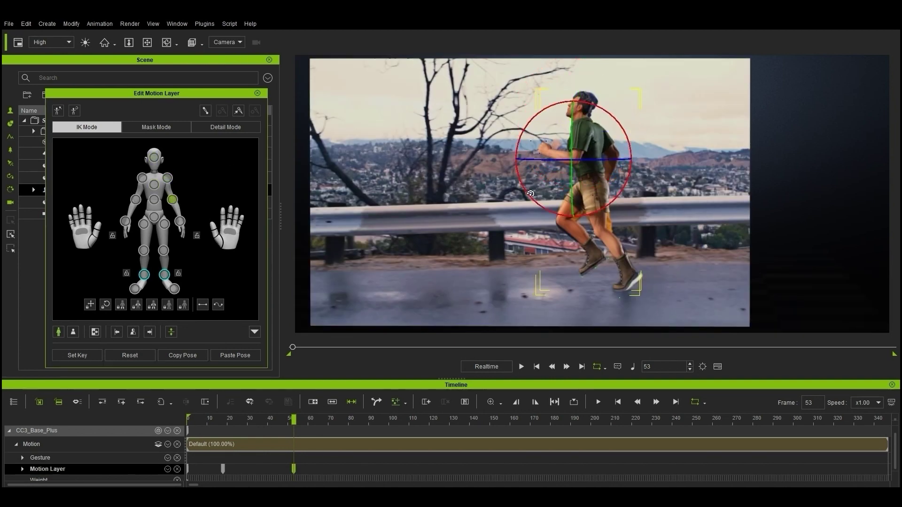
left_click(142, 177)
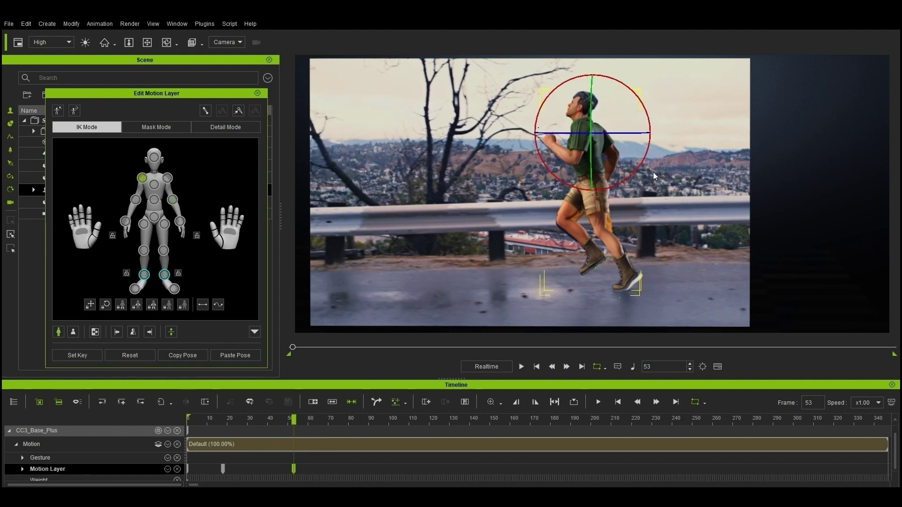
left_click(155, 161)
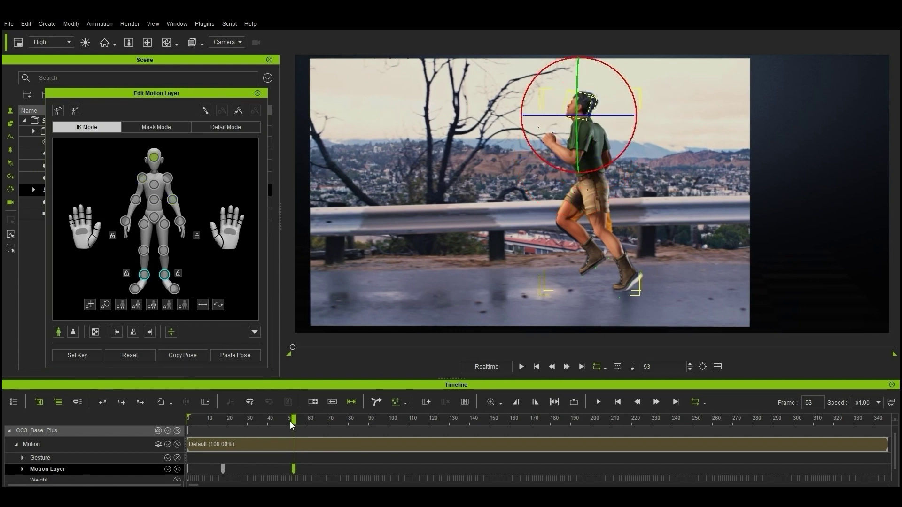
Step: At frame 74, shift the hips and move the left foot farther back, rotating the foot and toes to match the runner
left_click_drag(293, 421, 336, 421)
left_click(154, 218)
left_click_drag(611, 163, 616, 164)
left_click(164, 275)
left_click_drag(648, 248, 657, 217)
key("e")
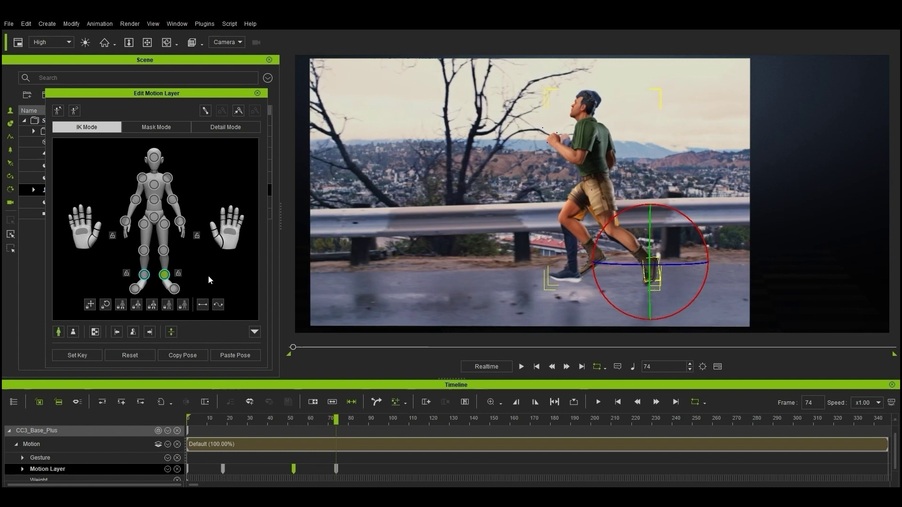
left_click(174, 288)
Step: Place the right foot flat in front of the body at frame 74, then adjust the left shoulder and head
left_click(145, 275)
key("w")
left_click_drag(613, 237, 594, 251)
key("e")
left_click_drag(583, 216, 600, 234)
left_click(168, 178)
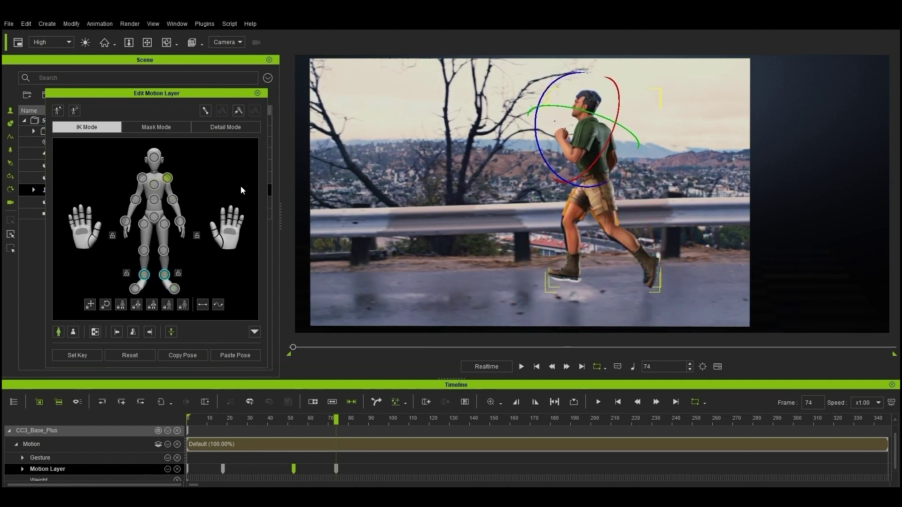
left_click(154, 158)
Step: At frame 96, shift the hips and raise and rotate the left foot behind the body to match the runner
left_click_drag(336, 420, 382, 426)
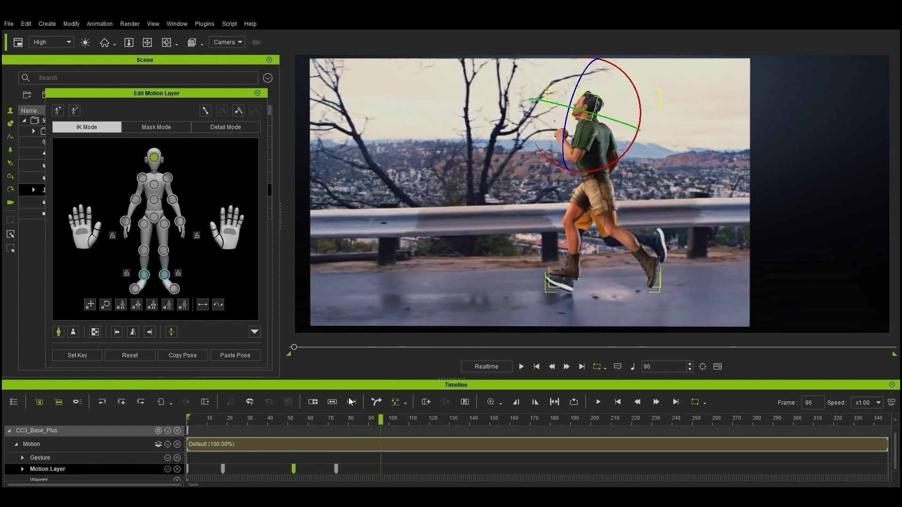
left_click(154, 217)
key("w")
left_click_drag(613, 164, 620, 168)
left_click(165, 274)
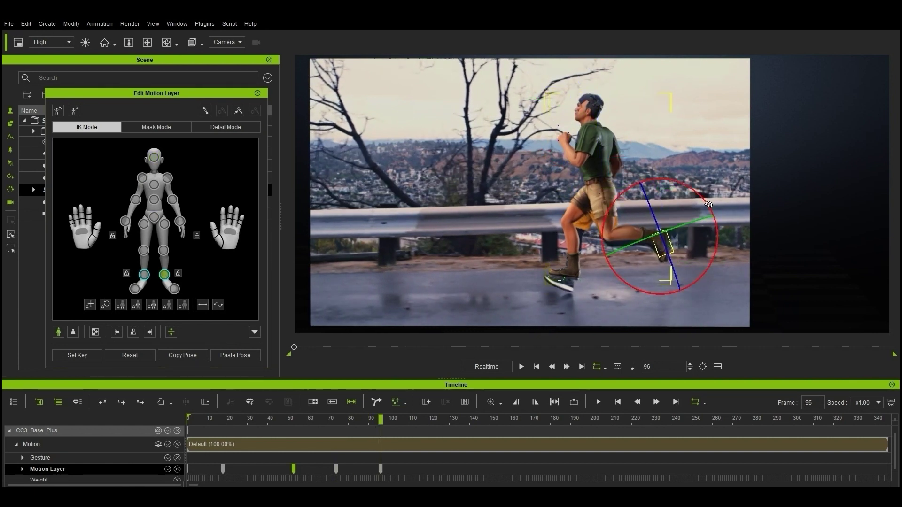
Step: Move and rotate the right foot onto the runner's landing foot at frame 96, realigning the hips with it
left_click(569, 269)
key("w")
left_click_drag(592, 240, 594, 252)
key("e")
left_click(597, 187)
key("w")
left_click(564, 281)
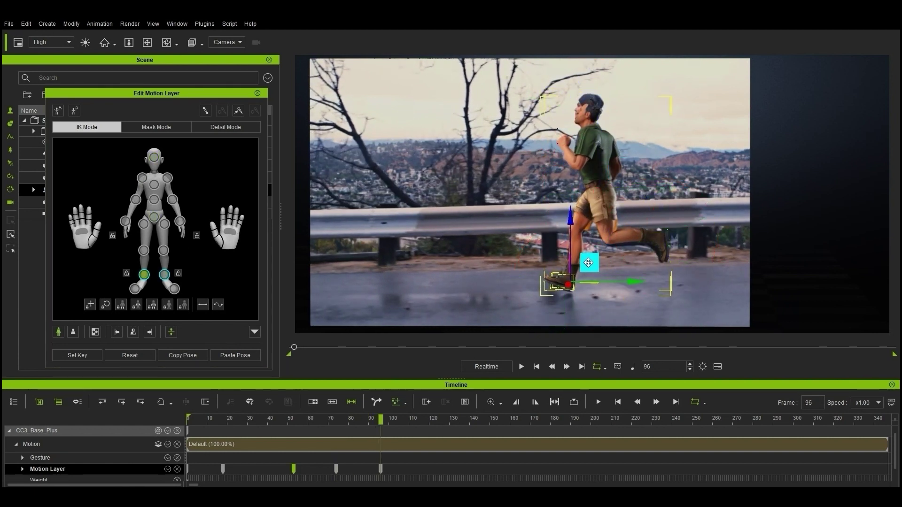
Step: Adjust the left arm, head and hips at frame 96, then scrub back through the poses to check them
left_click(172, 199)
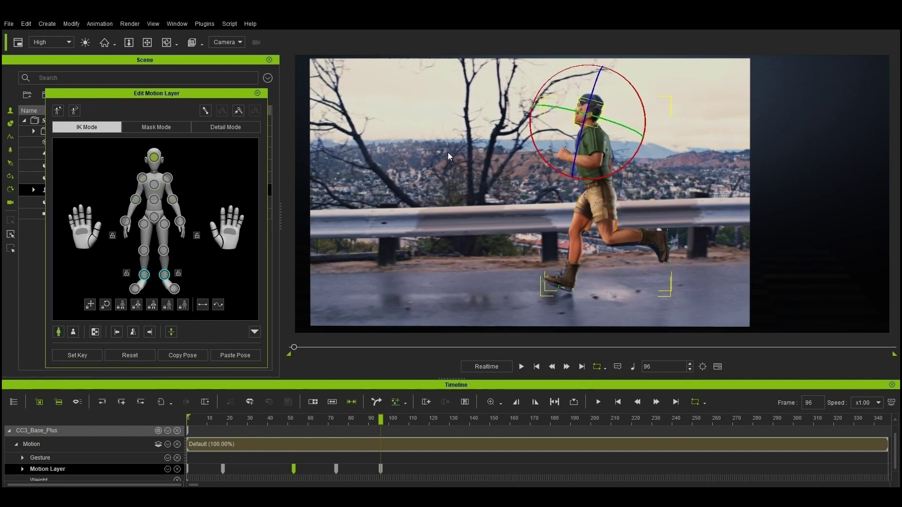
left_click(595, 193)
key("w")
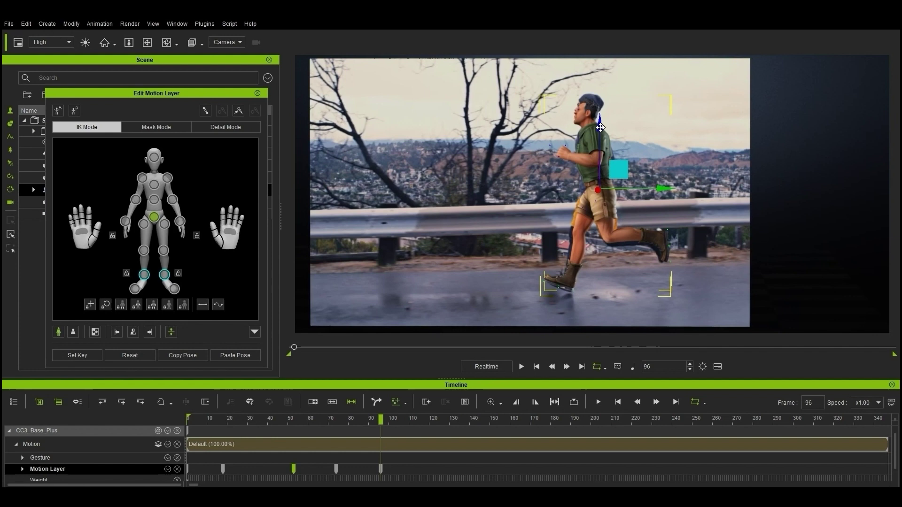
left_click_drag(278, 420, 382, 445)
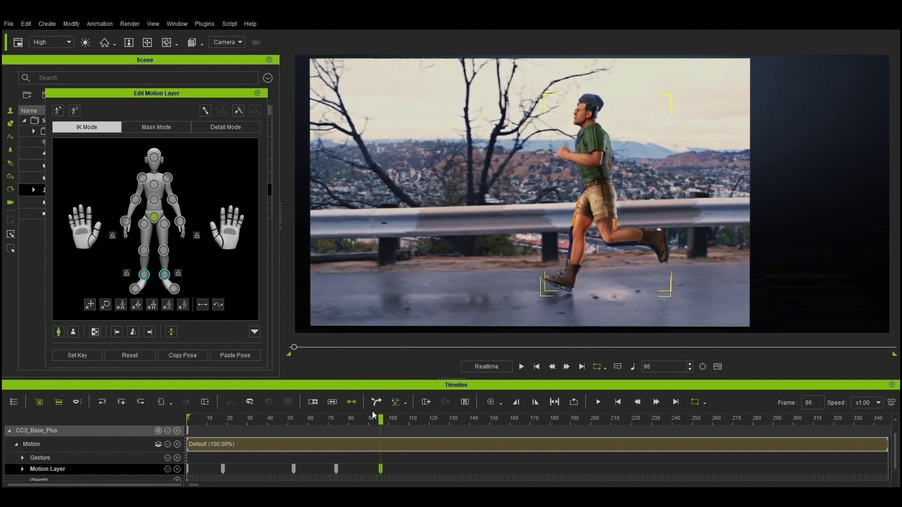
Step: Close the motion layer editor, hide the Plane_A reference video plane and reselect the character
left_click(258, 93)
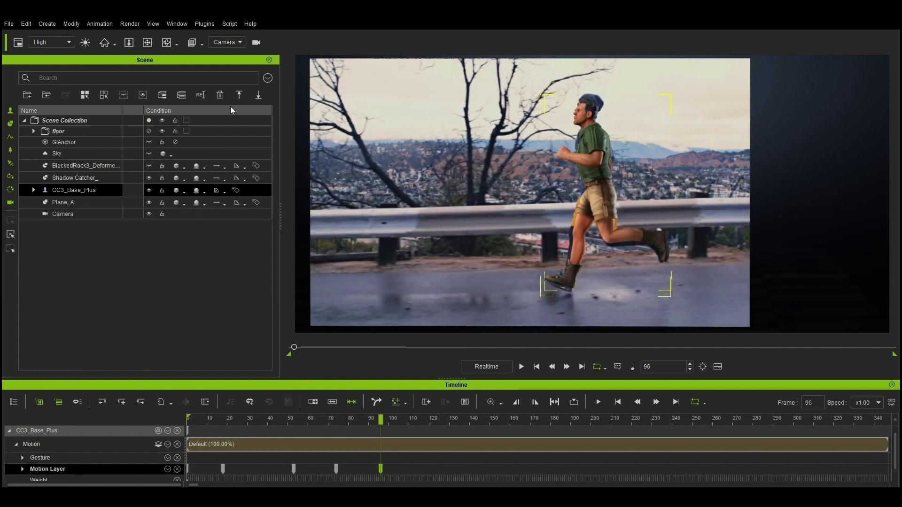
left_click(149, 202)
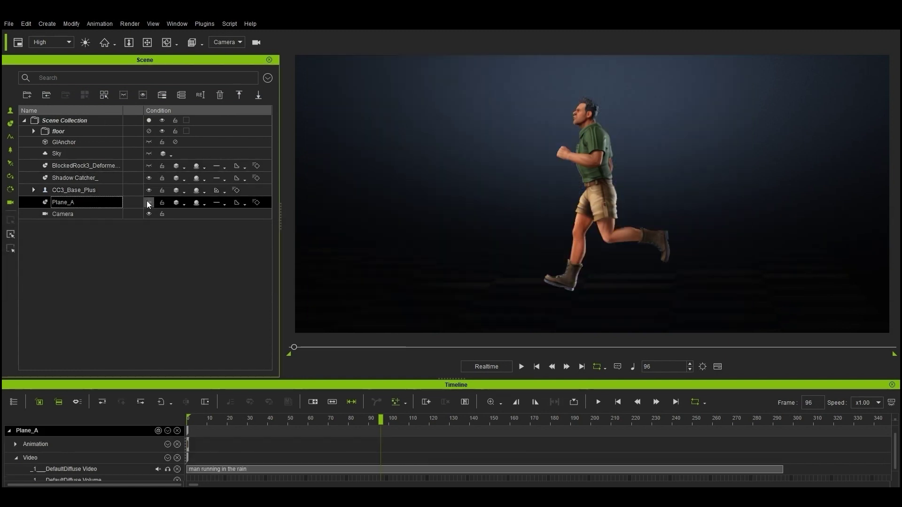
left_click(589, 130)
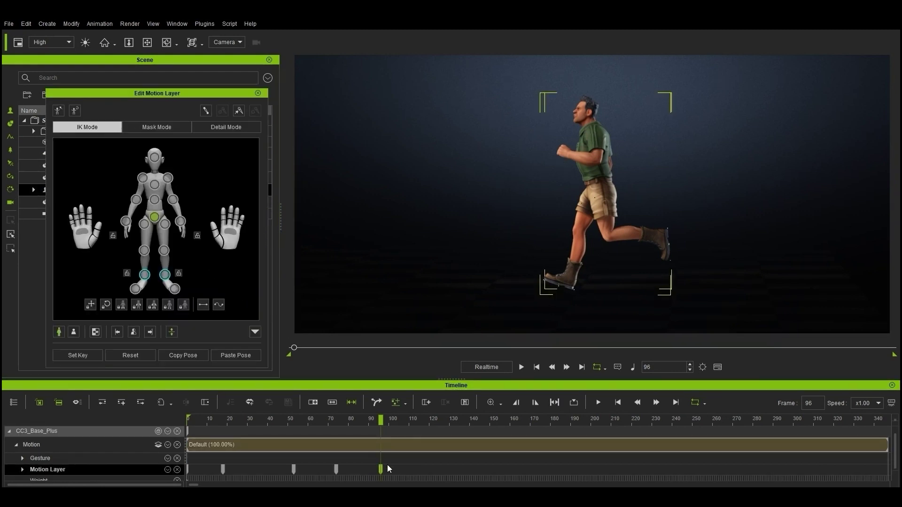
Step: Copy the Motion Layer keys from frames 18 to 96 and paste them starting at frame 115
left_click_drag(402, 469, 218, 467)
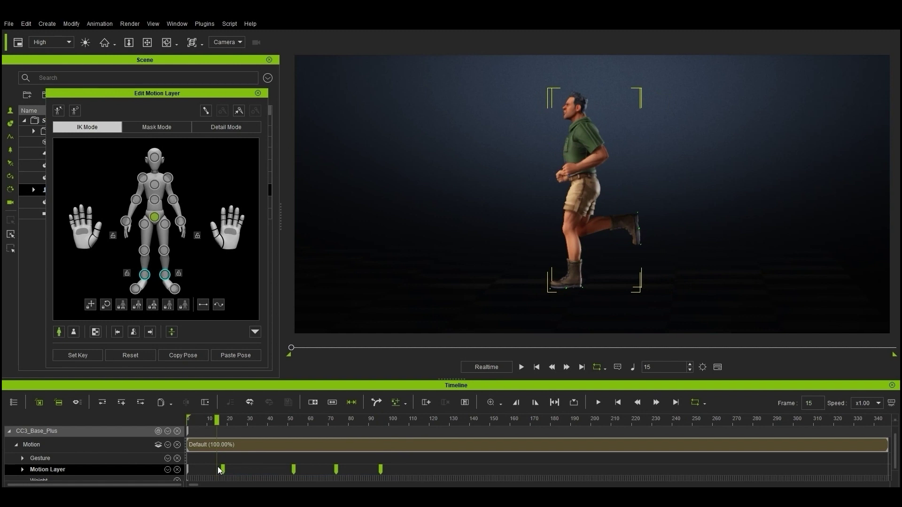
left_click(394, 422)
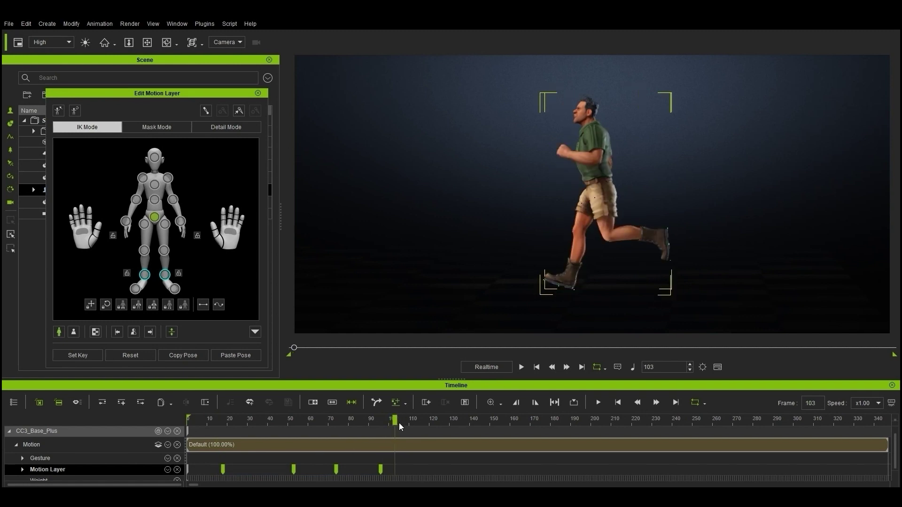
left_click_drag(413, 424, 421, 424)
key("ctrl+v")
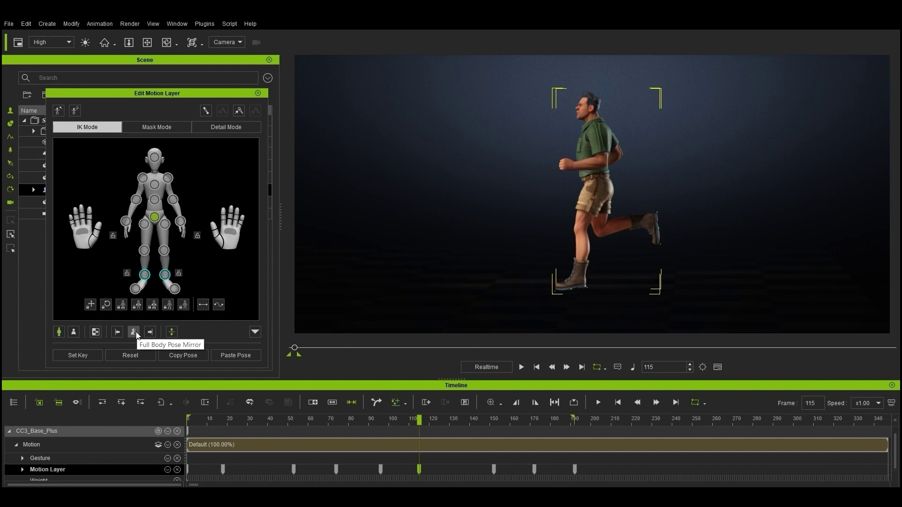
Step: Mirror the full-body pose on each pasted key at frames 115, 152, 172 and 192
left_click(134, 332)
left_click(494, 469)
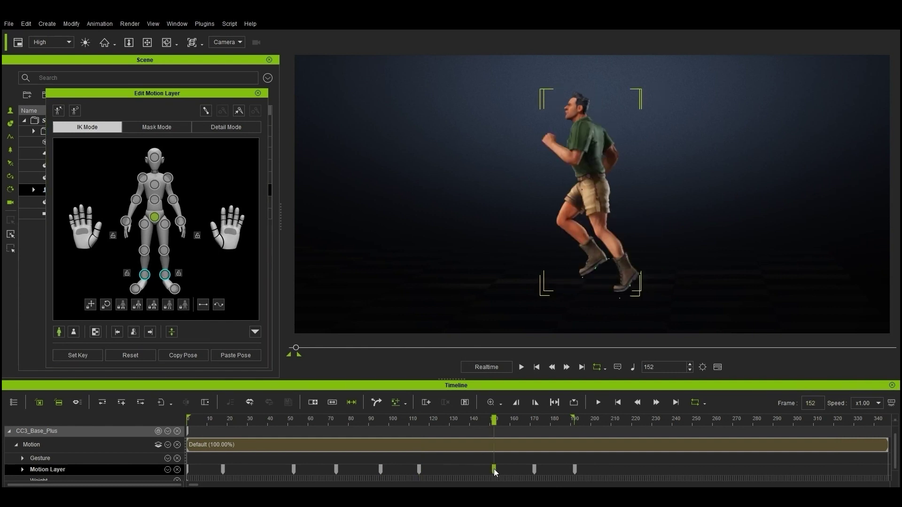
left_click(136, 334)
left_click(535, 470)
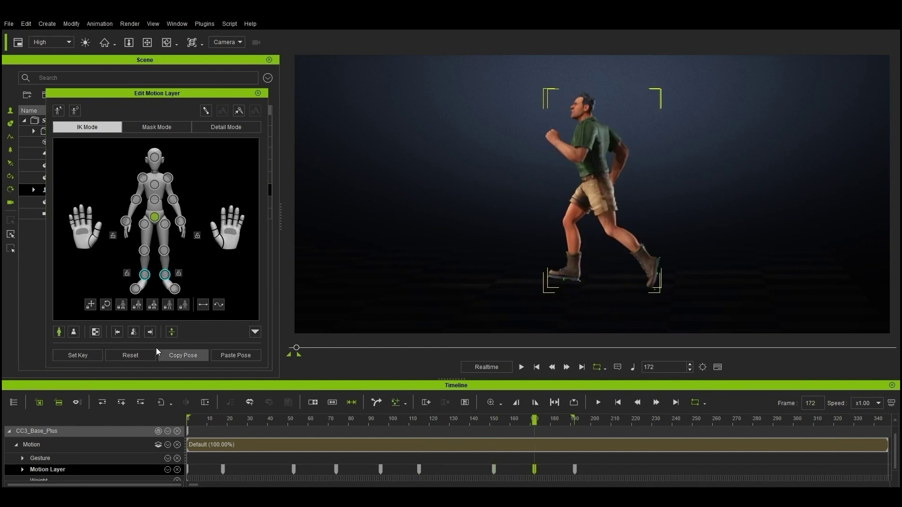
left_click(134, 332)
left_click(574, 469)
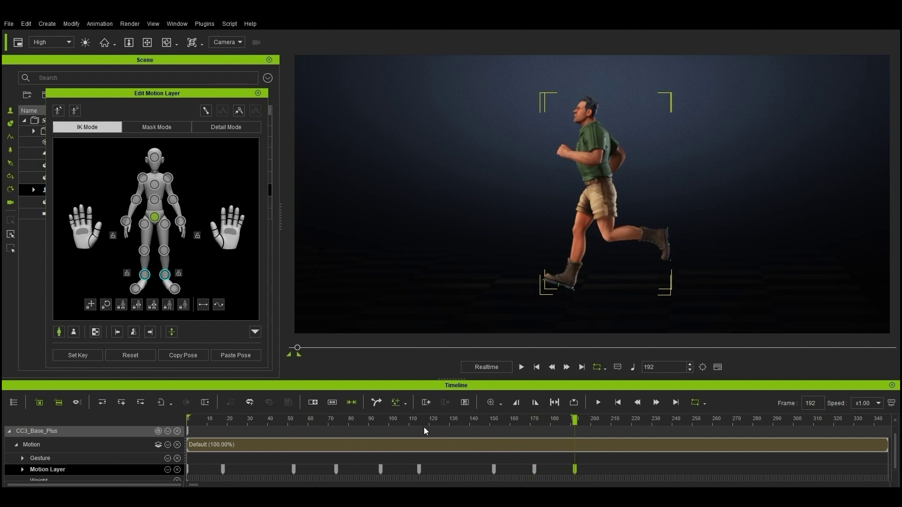
left_click(134, 332)
Step: Scrub the timeline from frame 0 to about frame 190 to review the complete run cycle
left_click(187, 419)
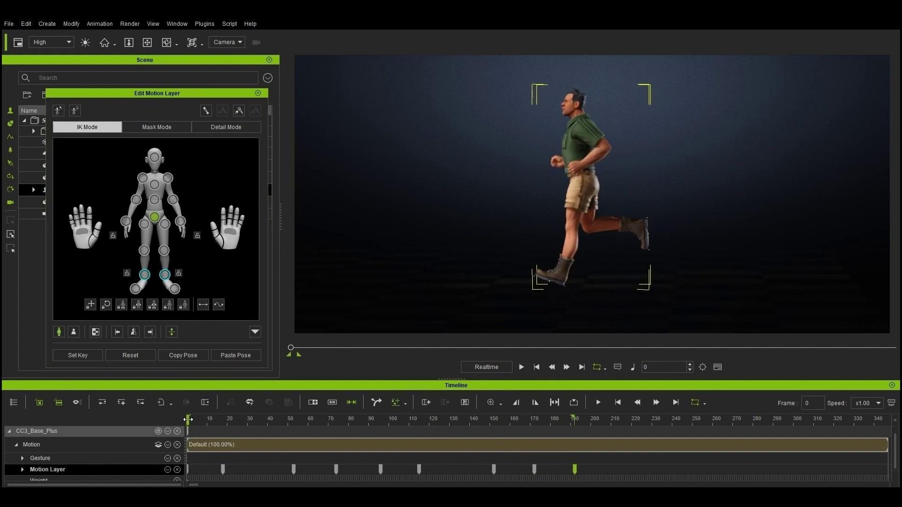
left_click_drag(188, 419, 571, 426)
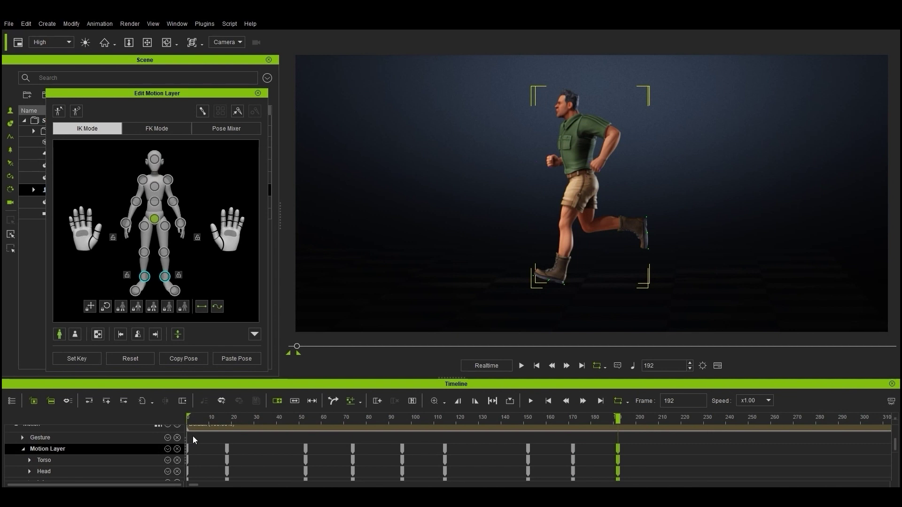
Step: Apply the Ease In transition curve to the Torso key at frame 18 and Ease Out to the one near frame 74
left_click_drag(195, 422, 228, 422)
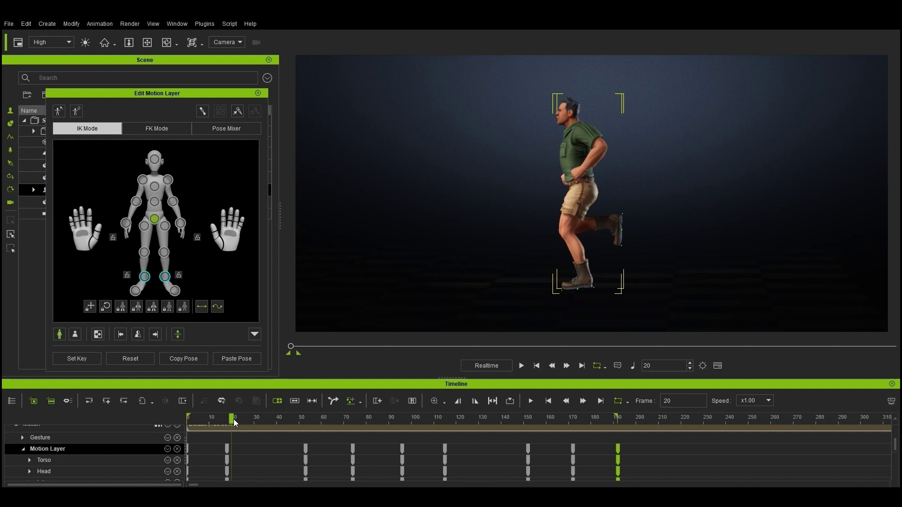
left_click(228, 461)
right_click(229, 461)
left_click(281, 426)
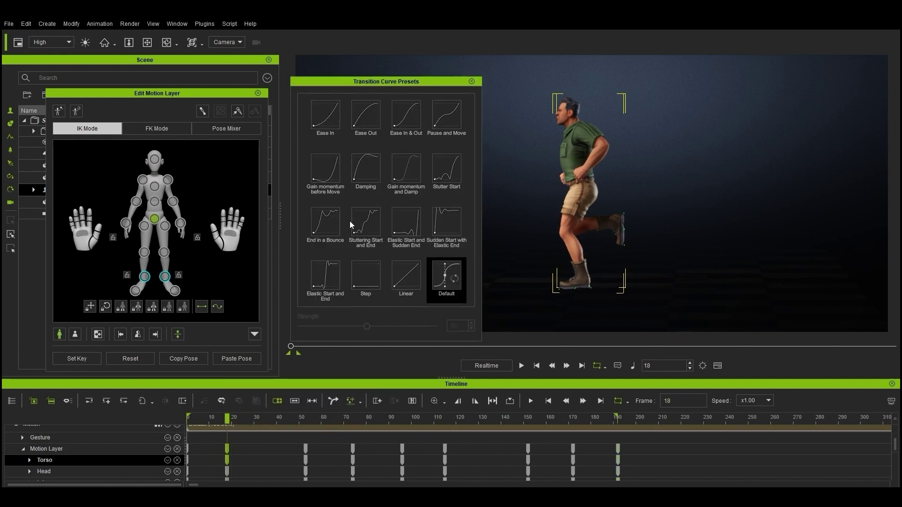
left_click(330, 113)
left_click_drag(225, 418, 444, 424)
left_click(352, 460)
left_click(363, 119)
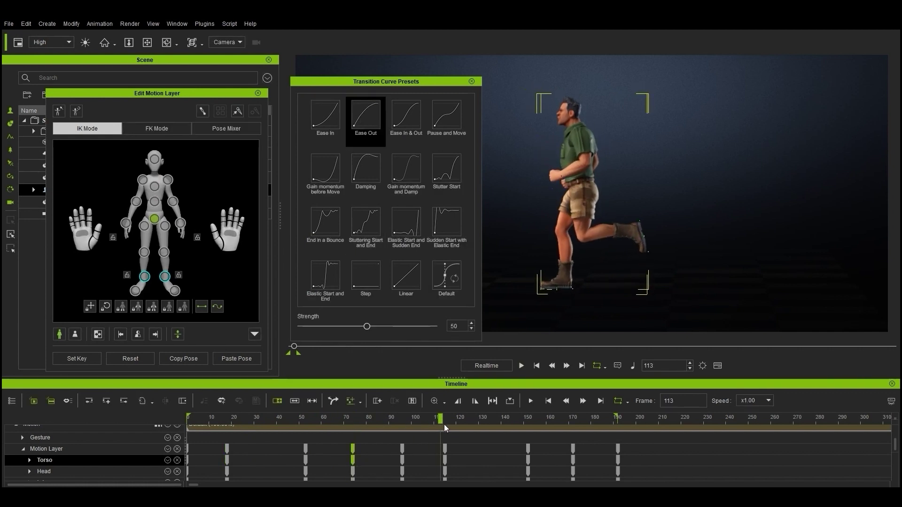
Step: Apply Ease In to the Torso key at frame 115 and Ease Out to the one at frame 172, checking the playback
left_click(443, 455)
left_click(324, 127)
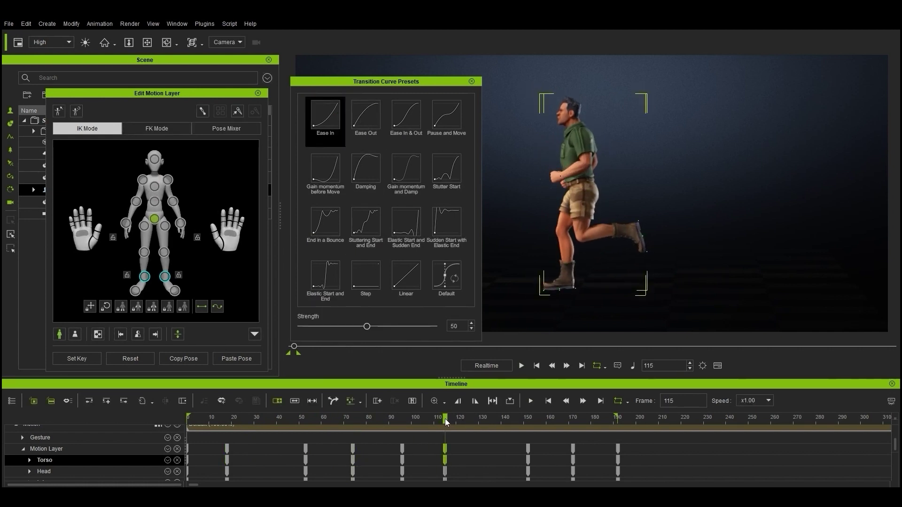
left_click_drag(444, 419, 572, 425)
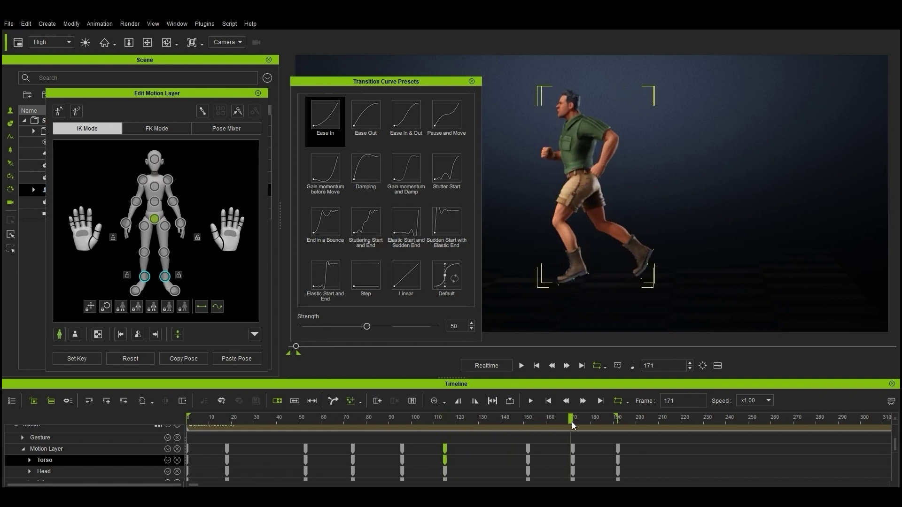
left_click(573, 460)
left_click(365, 117)
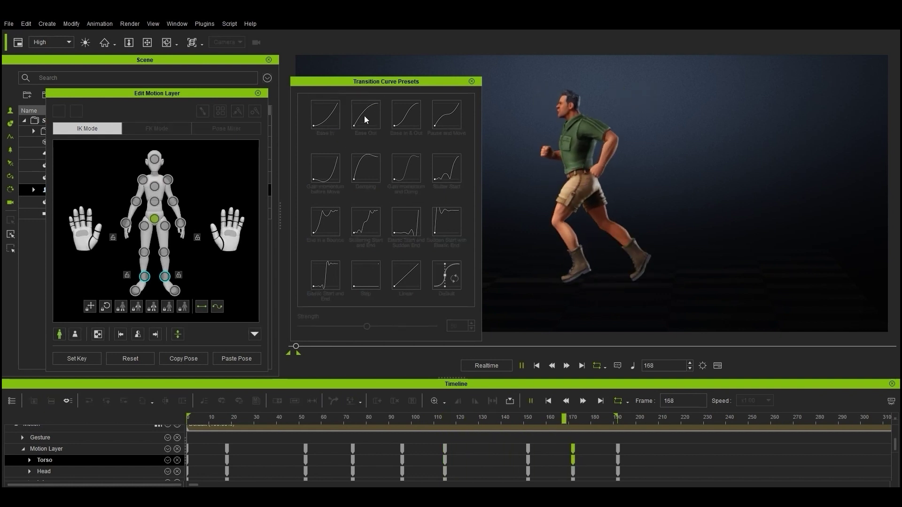
left_click(521, 366)
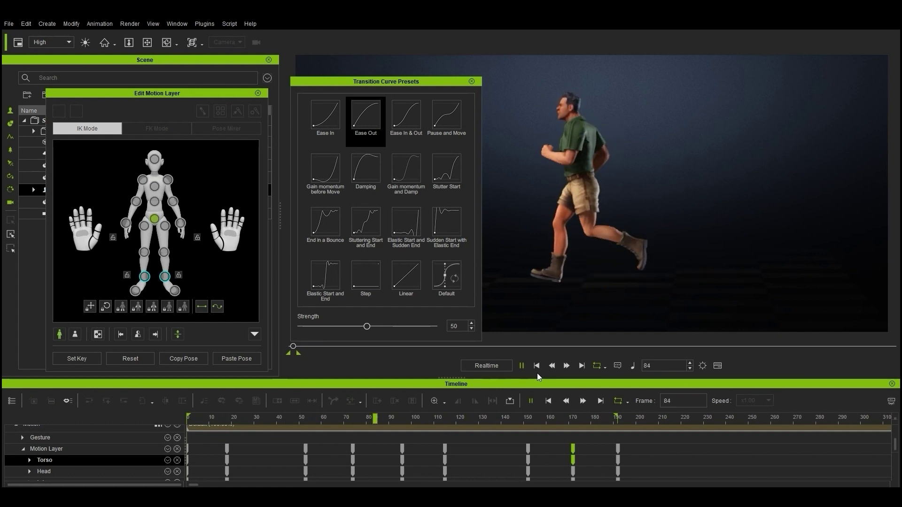
left_click(521, 365)
Step: Apply the Ease Out curve to the L Arm key at frame 53 and select the R Arm key at frame 152
scroll(122, 467, "down", 3)
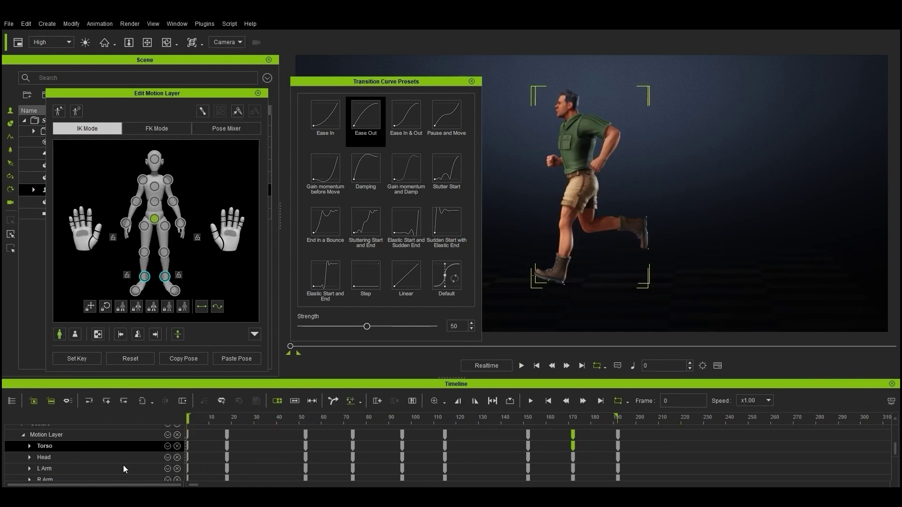
left_click(305, 432)
left_click(306, 454)
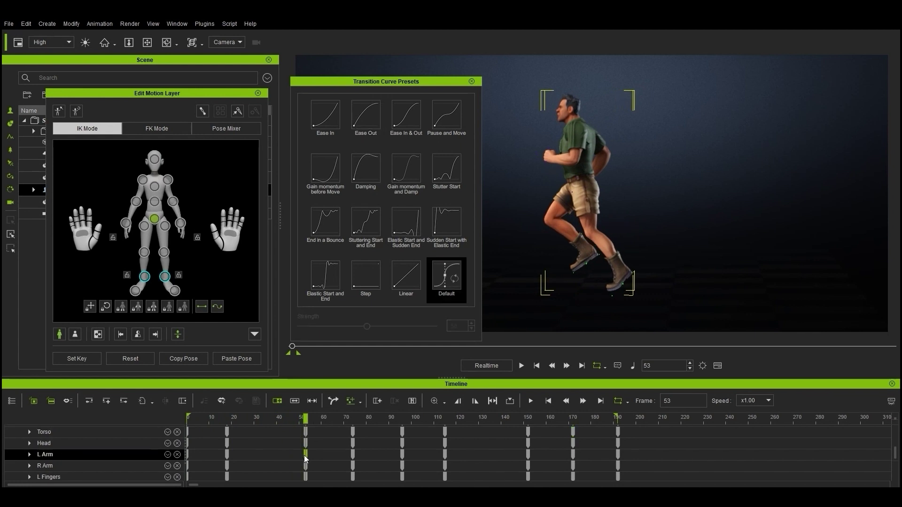
left_click(365, 115)
left_click_drag(341, 418, 527, 425)
left_click(528, 466)
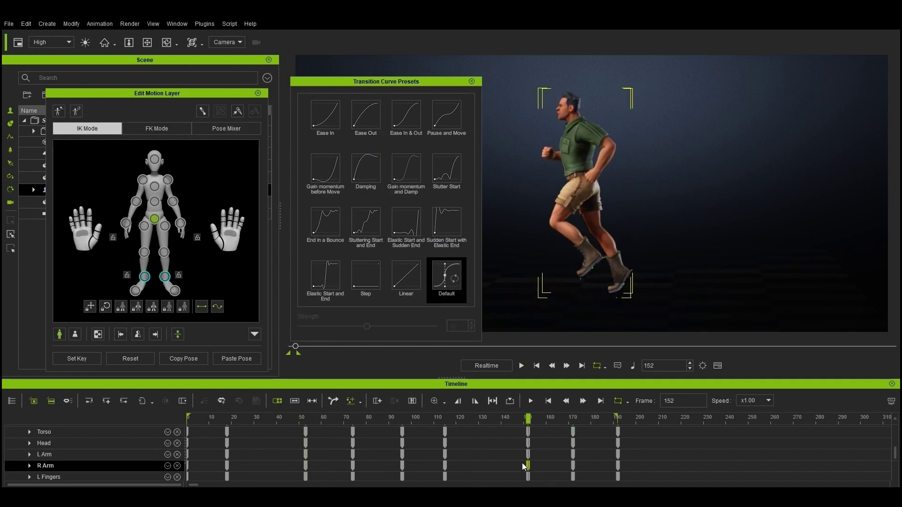
Step: Apply the Ease In curve to the L Leg key near frame 74 and the R Leg key at frame 172, closing the curve presets
scroll(131, 457, "down", 3)
left_click_drag(213, 416, 575, 419)
left_click(352, 465)
left_click(325, 115)
left_click(572, 476)
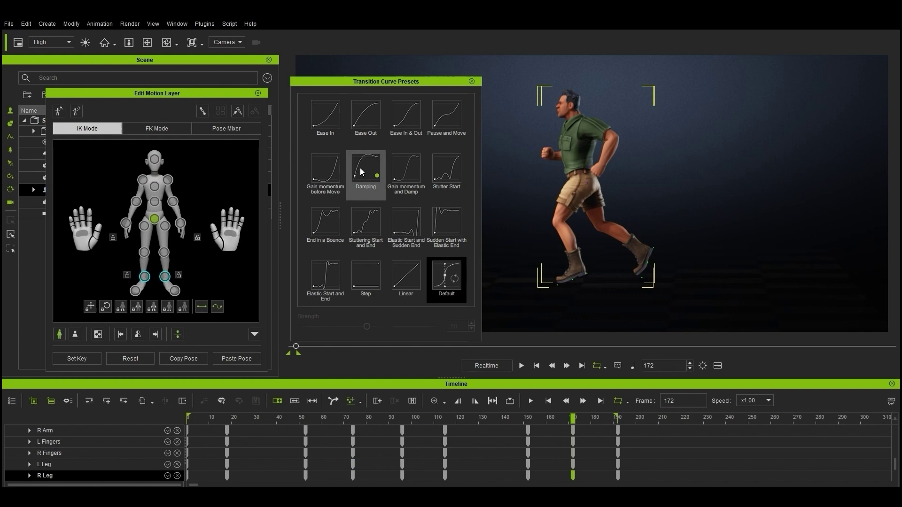
left_click(325, 115)
left_click(471, 82)
Step: Collapse the Motion Layer sub-tracks and play back the run cycle to review the eased motion
scroll(68, 456, "up", 3)
left_click(23, 456)
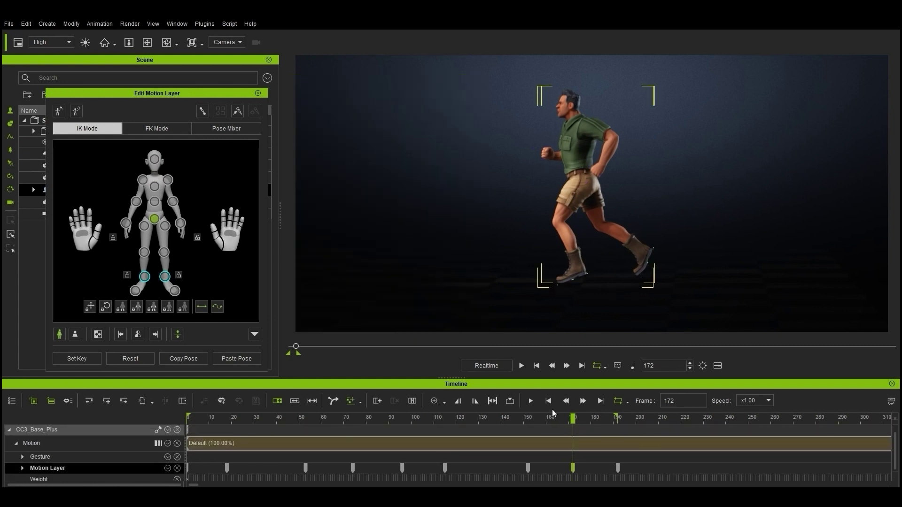
left_click(530, 401)
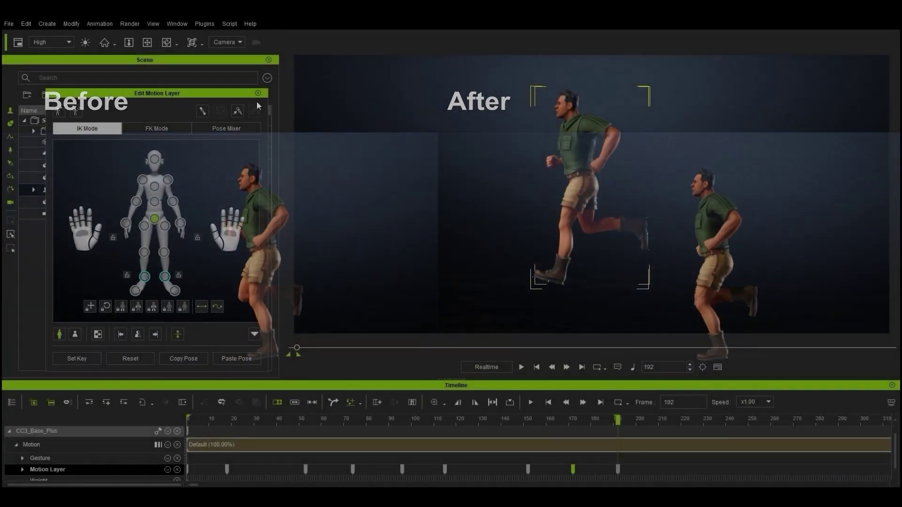
Step: Enlarge the timeline and show Bone Tracks for the Motion Layer, expanding the FK Bone tracks of the L Arm
left_click_drag(370, 378, 305, 263)
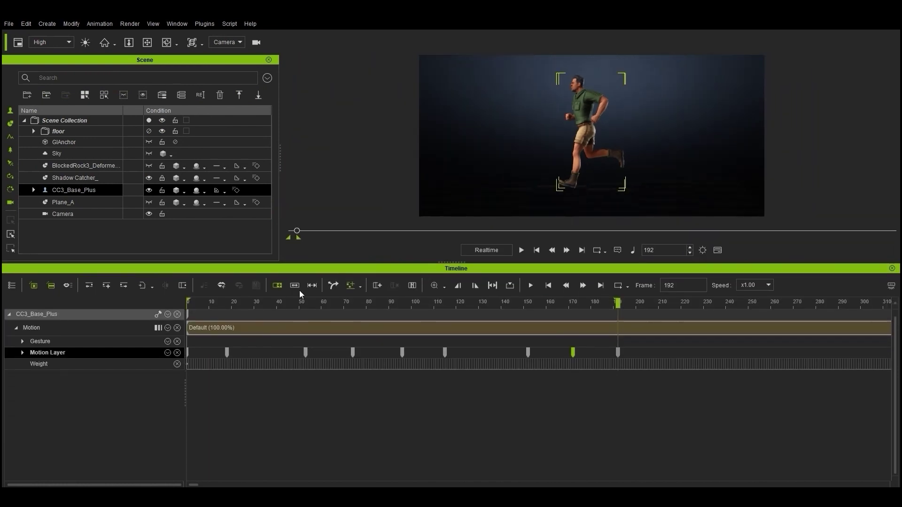
left_click(22, 353)
left_click(158, 328)
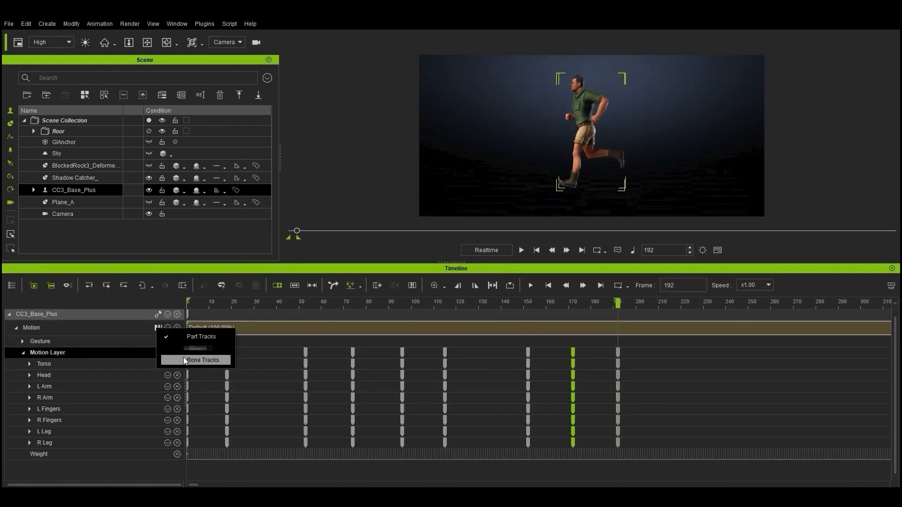
left_click(183, 360)
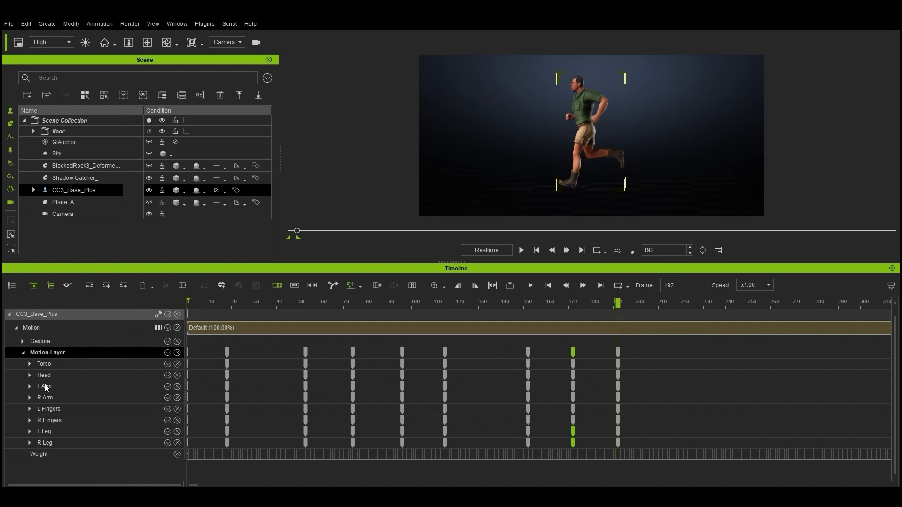
left_click(29, 386)
left_click(37, 398)
Step: Delay the left upperarm, forearm and hand keys of the frame 74 pose to about frames 78, 82 and 86
left_click_drag(239, 305, 368, 305)
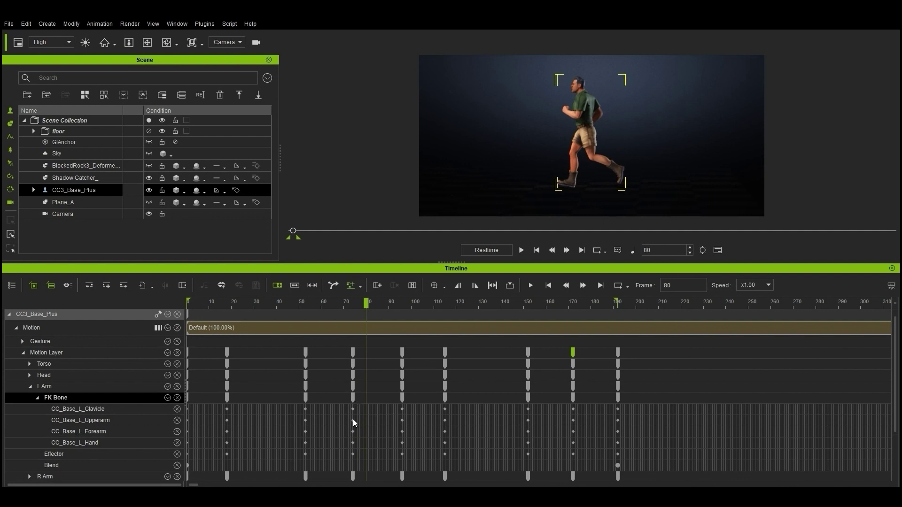
left_click_drag(353, 421, 383, 442)
left_click(354, 431)
left_click(353, 443)
left_click_drag(317, 299, 447, 317)
Step: Expand the R Arm FK Bone tracks and stagger the right arm bone keys of the frame 172 pose towards later frames
scroll(35, 428, "down", 3)
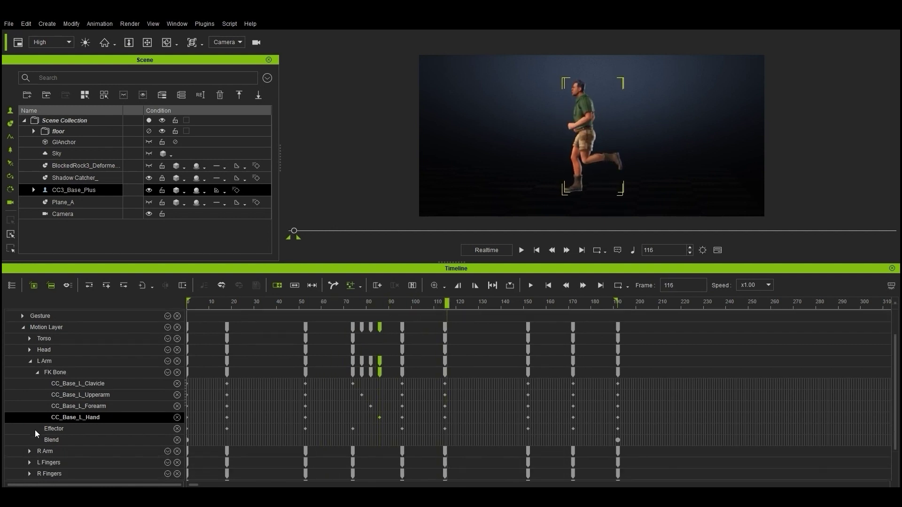
left_click(30, 418)
left_click(38, 429)
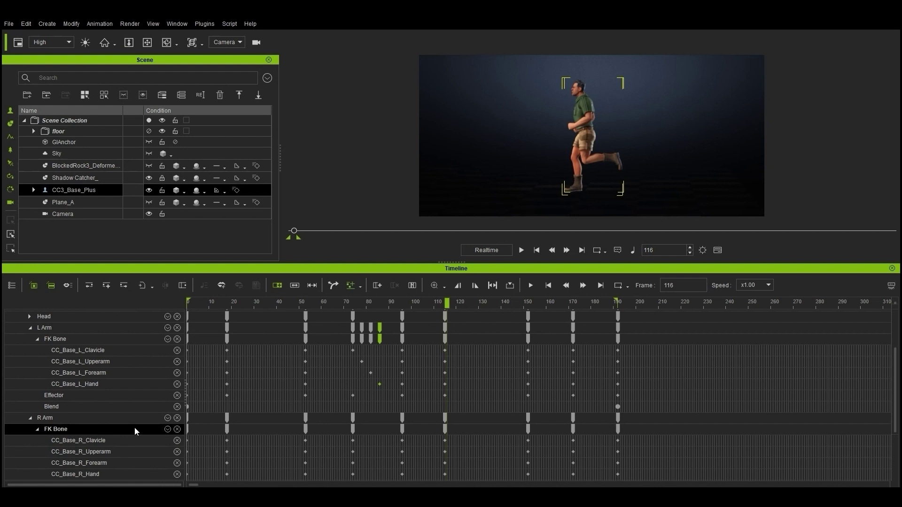
scroll(141, 423, "down", 2)
left_click(371, 302)
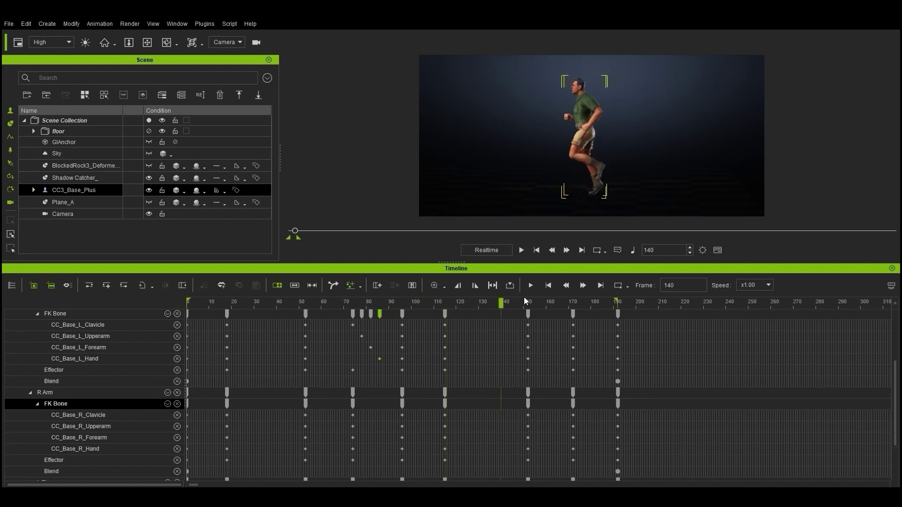
left_click_drag(525, 301, 573, 300)
left_click_drag(573, 426, 602, 449)
left_click_drag(503, 305, 615, 311)
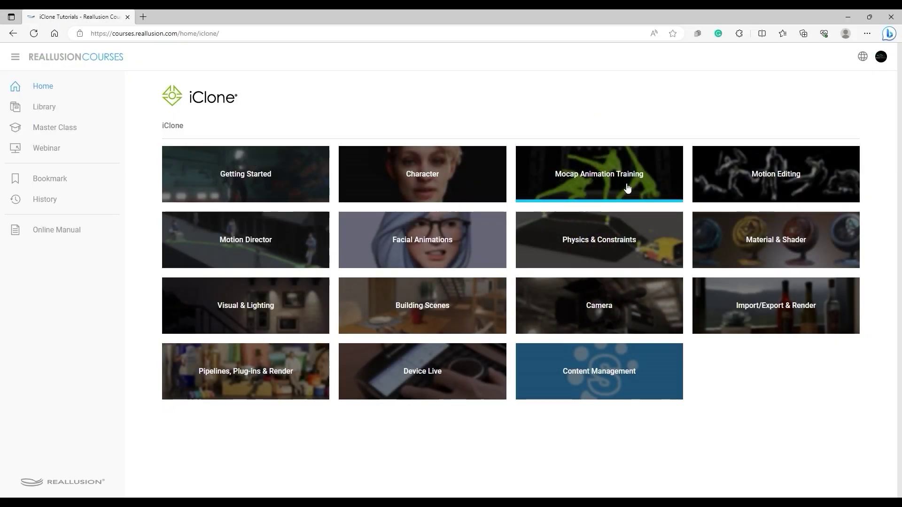
Step: Switch to the Reallusion Courses site in the browser and open the Loop Motion tutorial under Mocap Animation Training
left_click(627, 187)
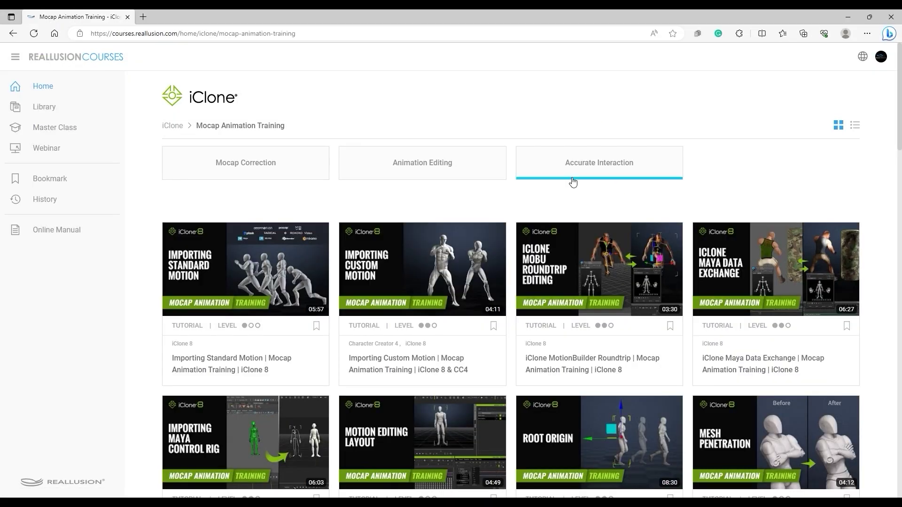
scroll(541, 188, "down", 8)
scroll(520, 192, "down", 10)
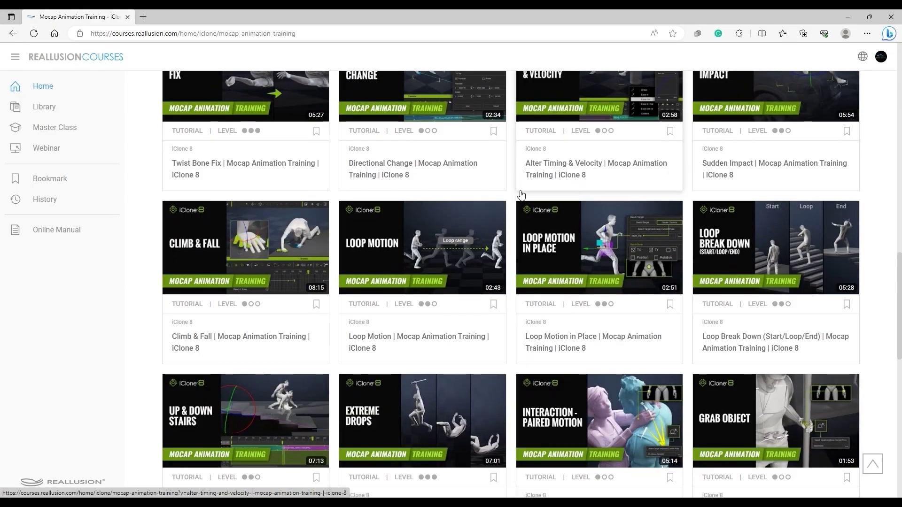
left_click(474, 213)
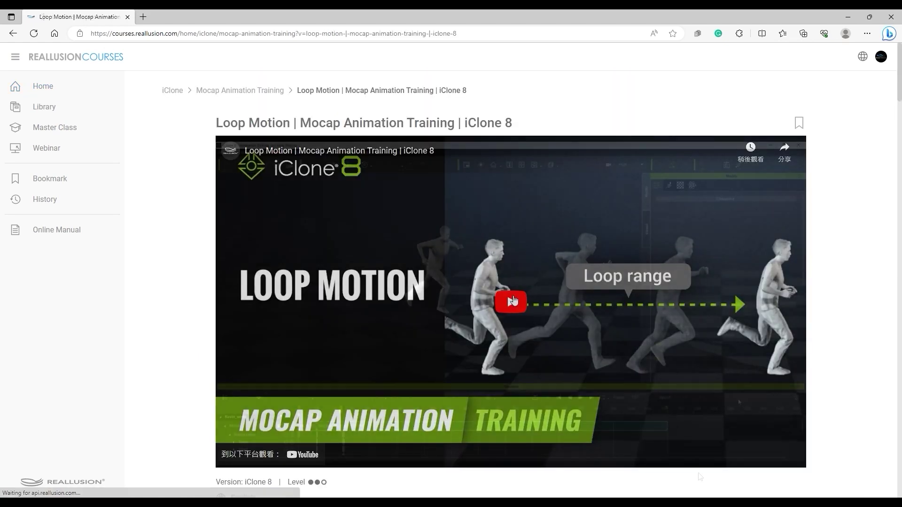